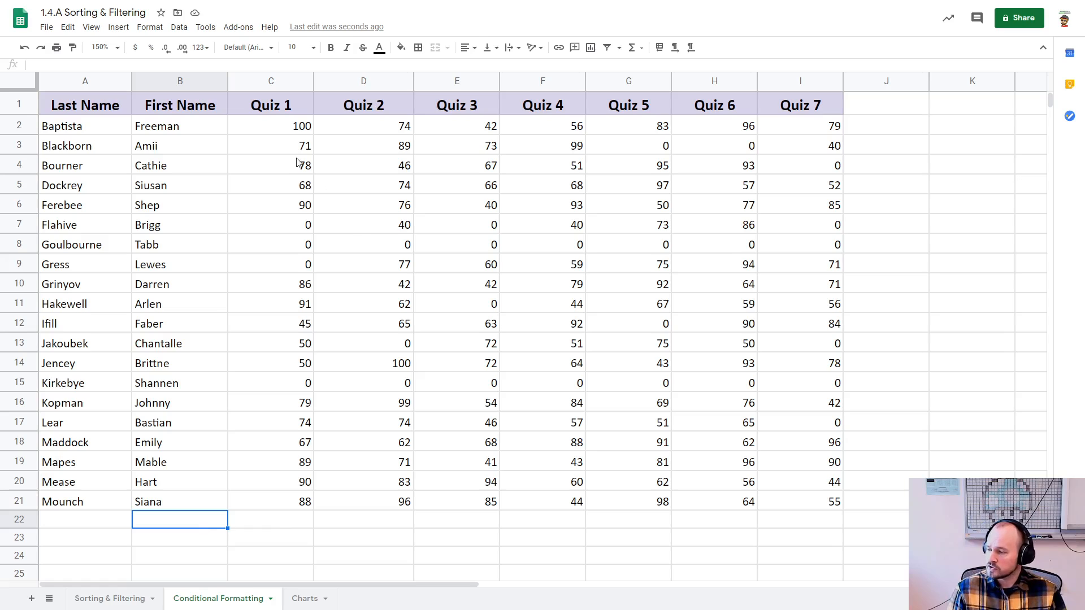
# Step: Fill the Quiz 1 cells C2:C6 with light green and C7:C9 with light red
pyautogui.moveTo(290, 132); pyautogui.dragTo(287, 213)
pyautogui.click(401, 47)
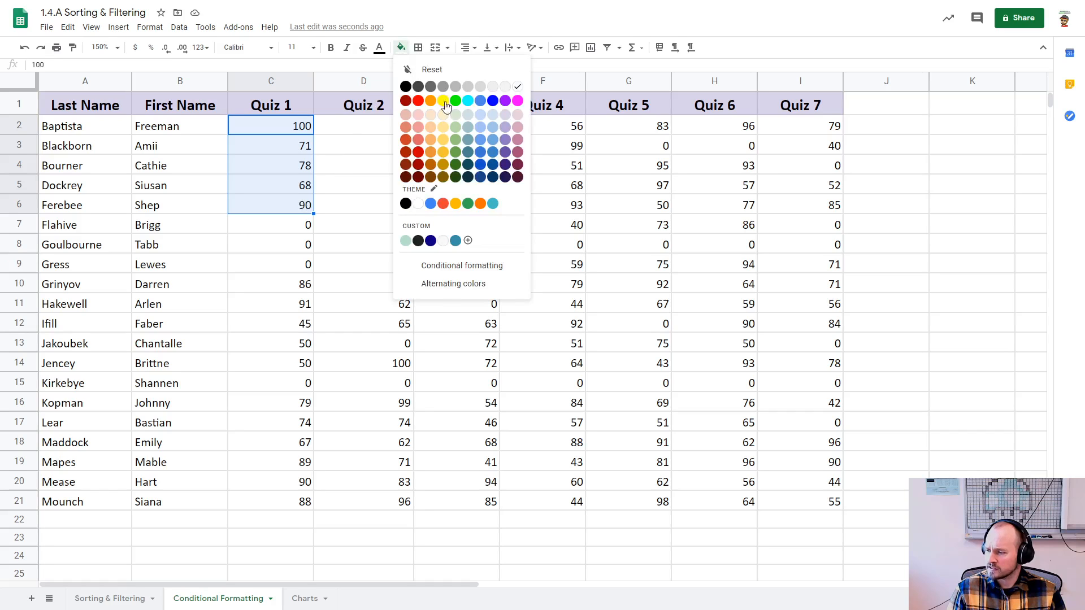
pyautogui.click(457, 138)
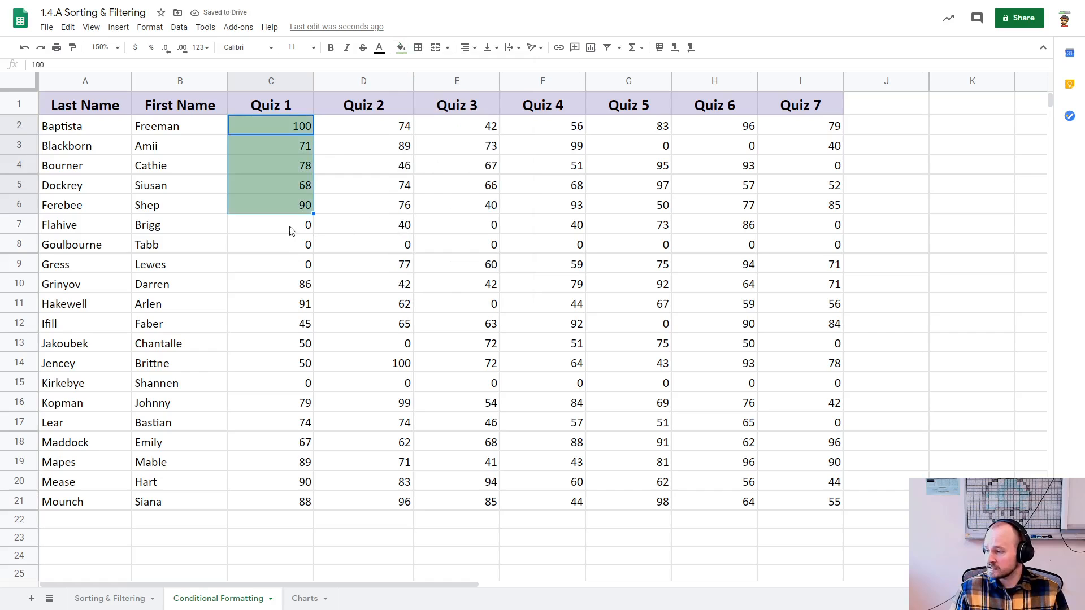
pyautogui.moveTo(291, 229); pyautogui.dragTo(288, 265)
pyautogui.click(401, 47)
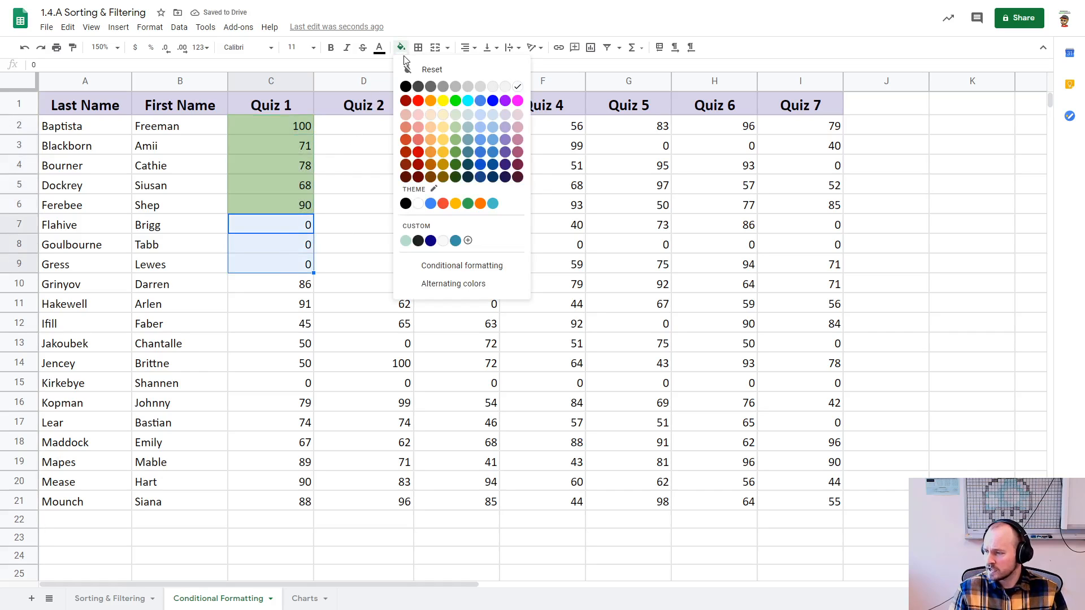
pyautogui.click(421, 128)
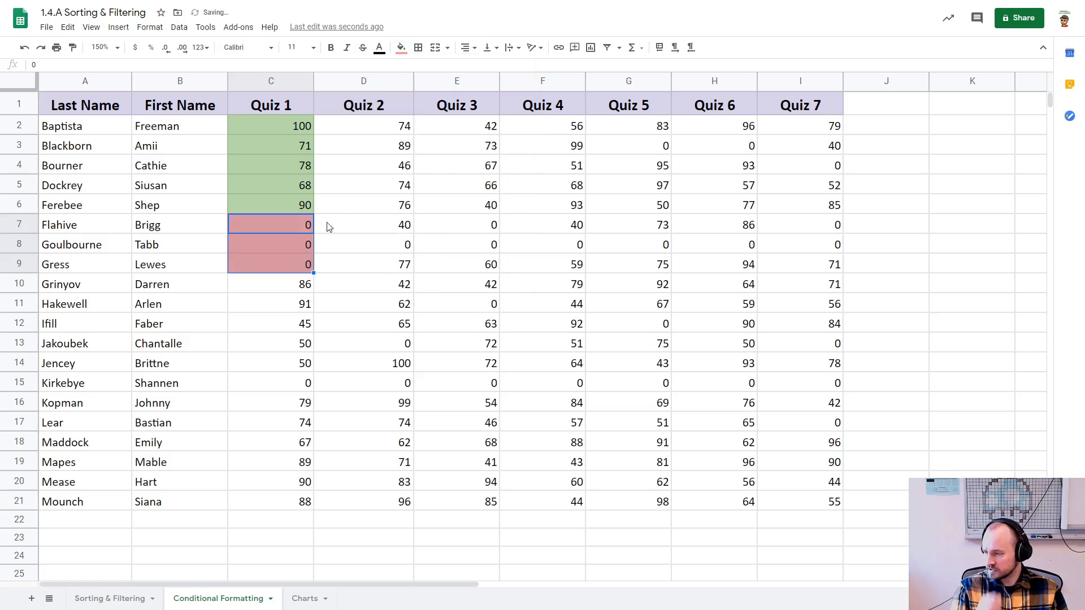
# Step: Undo both manual fills in the Quiz 1 column
pyautogui.click(328, 264)
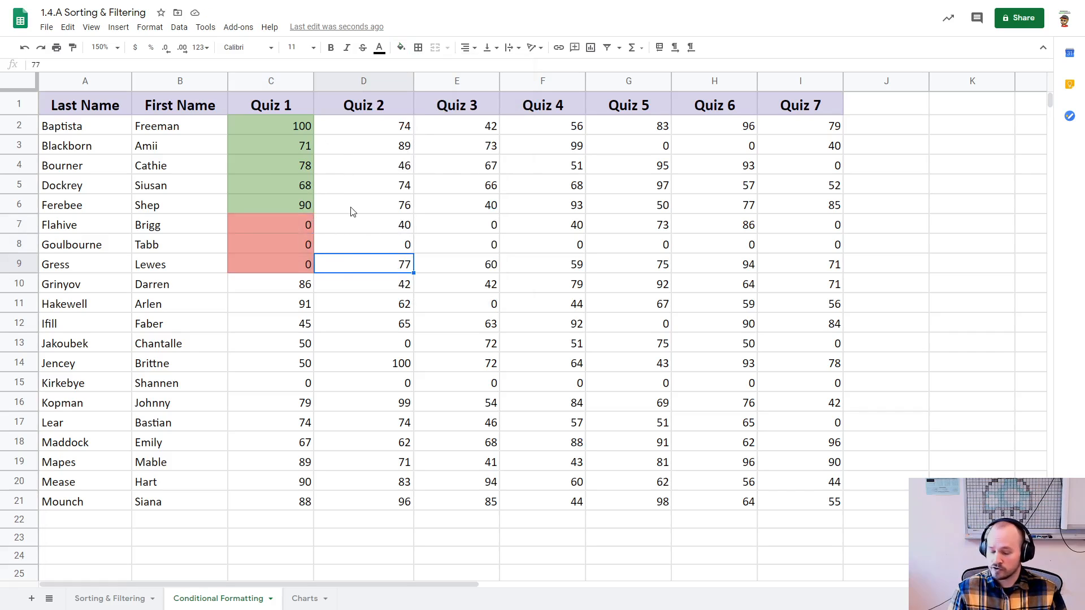
pyautogui.click(387, 206)
pyautogui.click(436, 172)
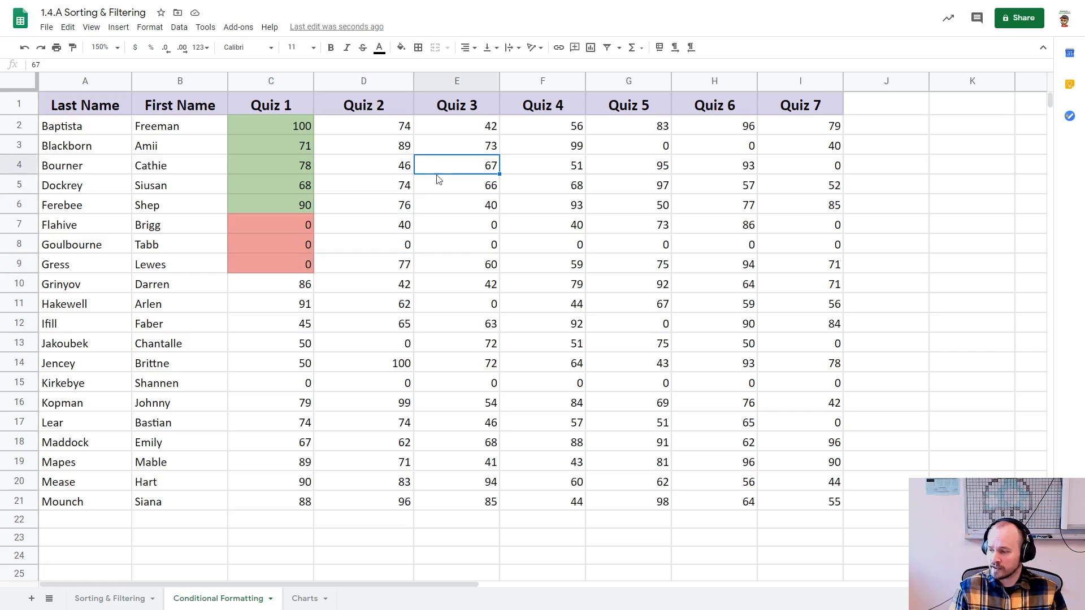
pyautogui.click(467, 203)
pyautogui.hotkey('ctrl', 'z')
pyautogui.hotkey('ctrl', 'z')
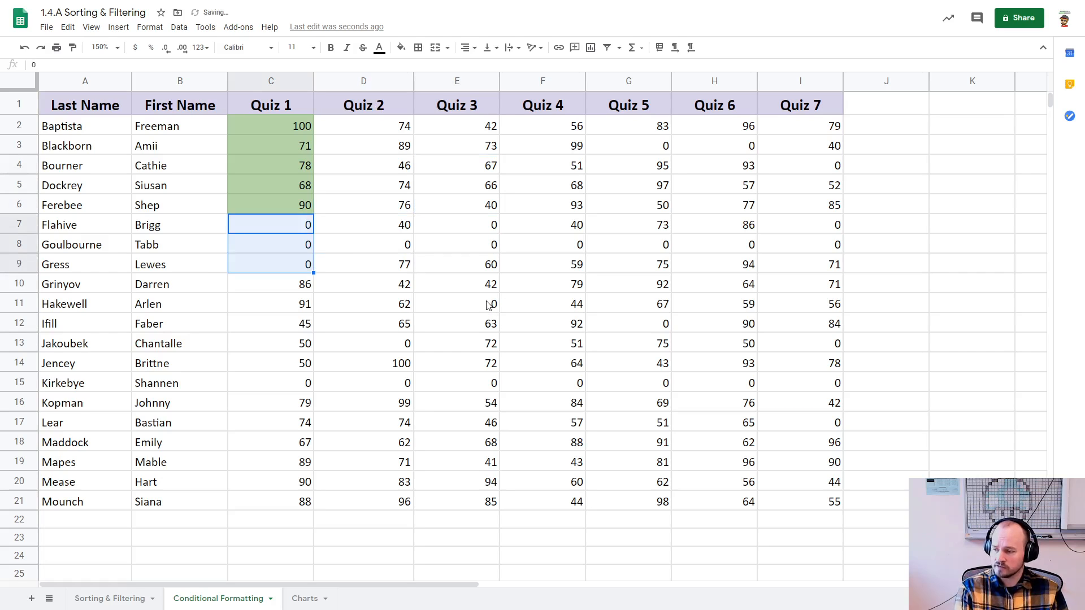
pyautogui.click(489, 305)
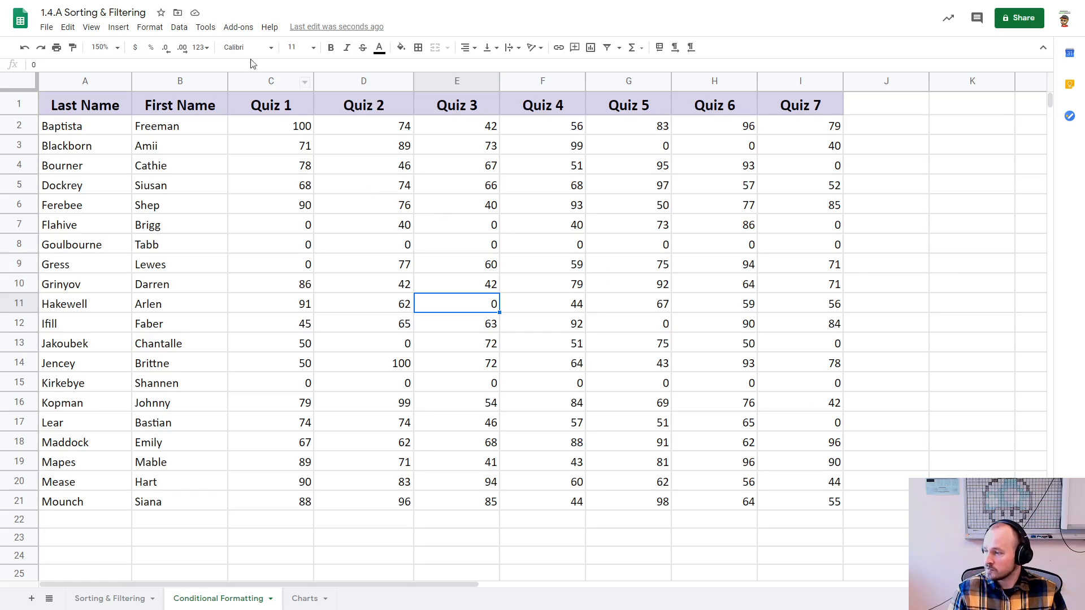
# Step: Start a conditional formatting rule, look at the color scale options and return to the single color type
pyautogui.click(178, 29)
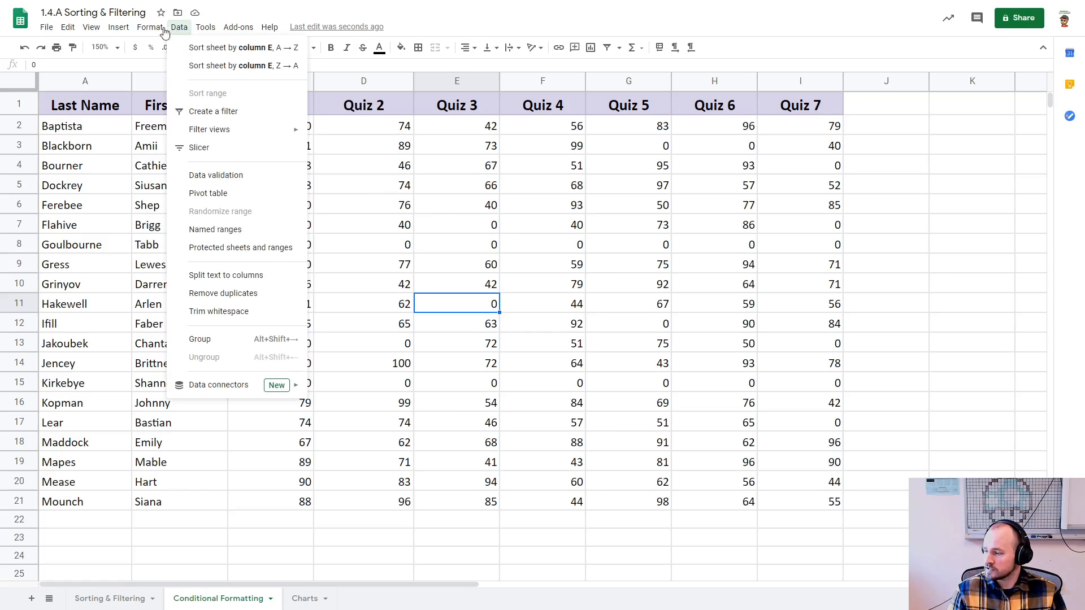
pyautogui.moveTo(150, 29)
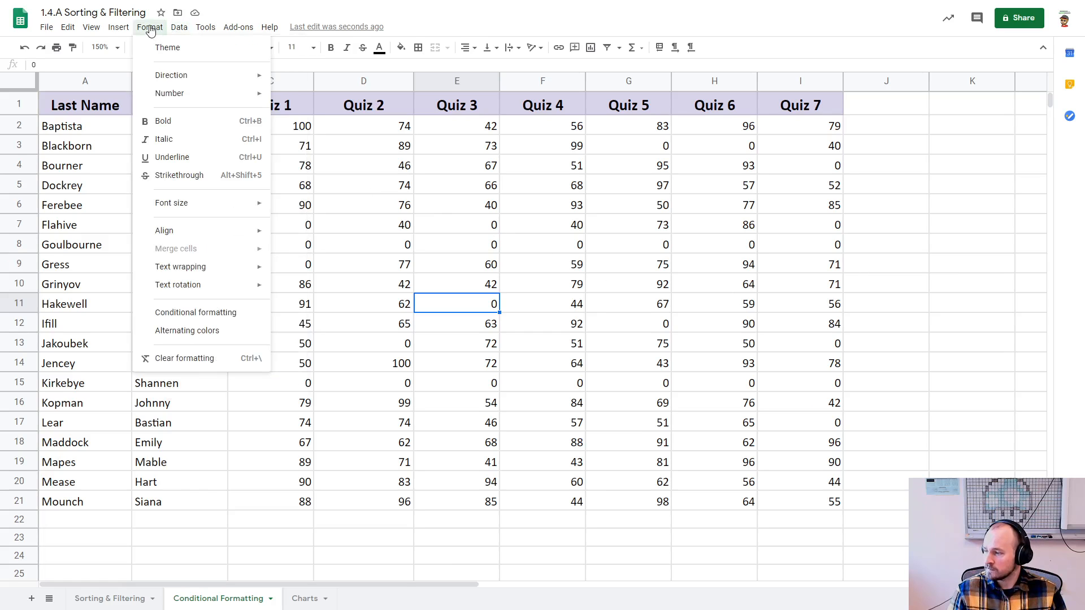
pyautogui.click(187, 316)
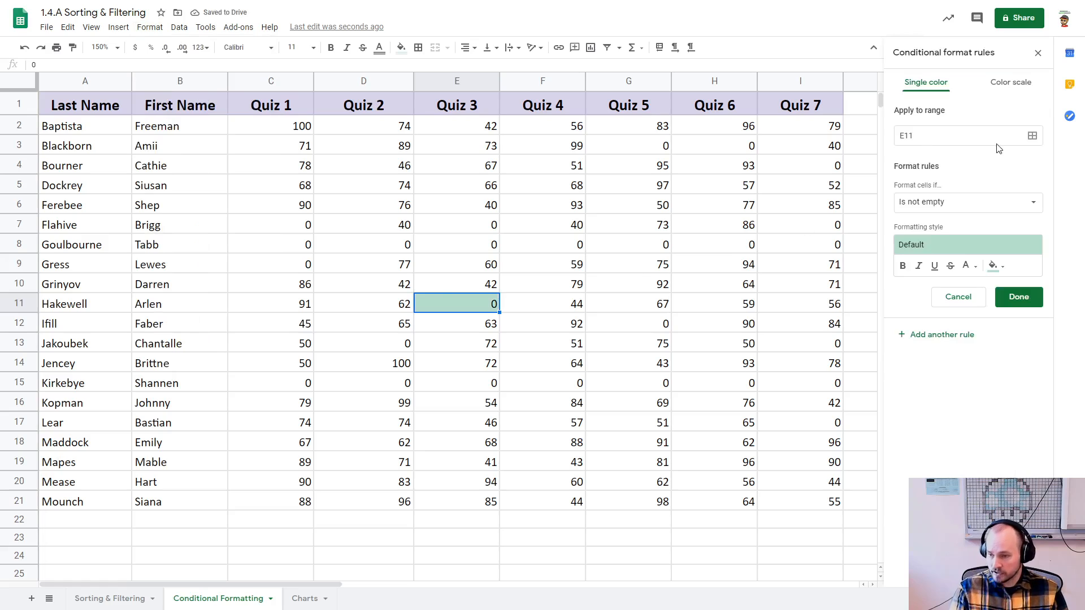
pyautogui.click(1009, 83)
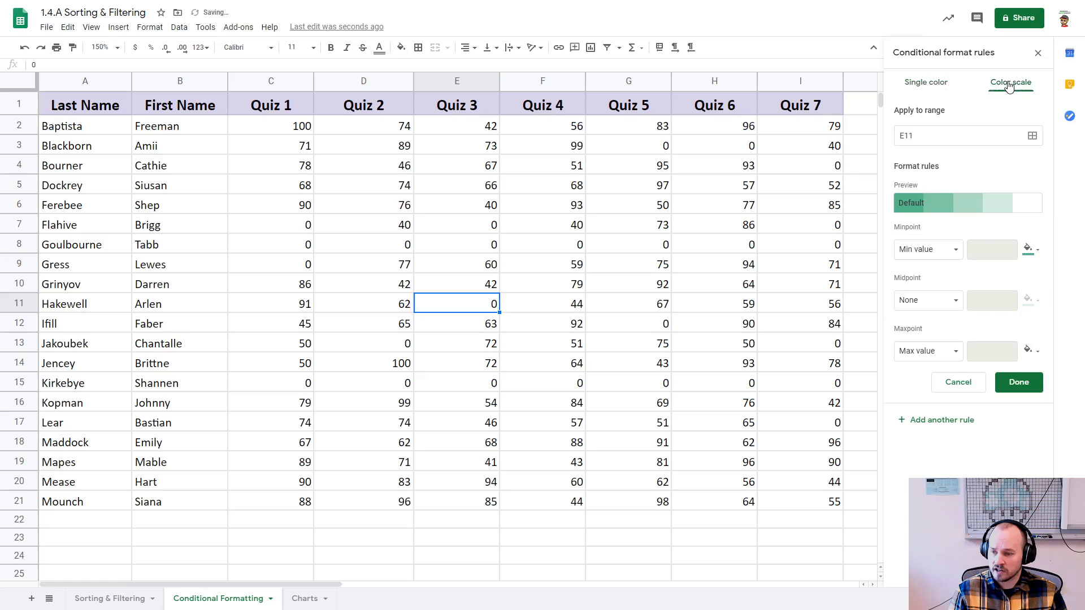
pyautogui.click(928, 85)
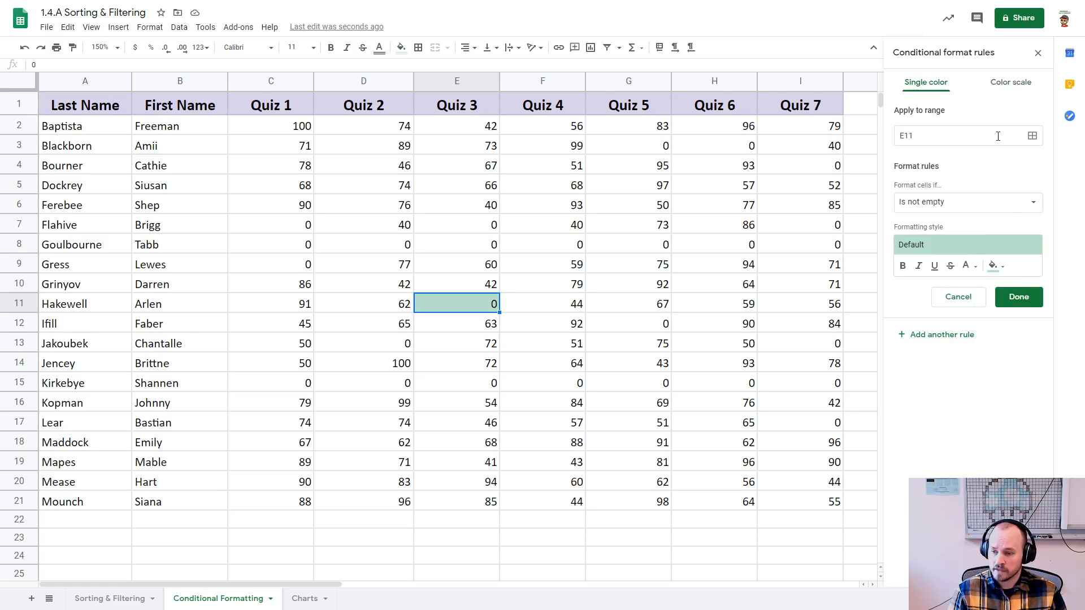
# Step: Apply the rule to all quiz scores in the range C2:I21
pyautogui.click(1032, 138)
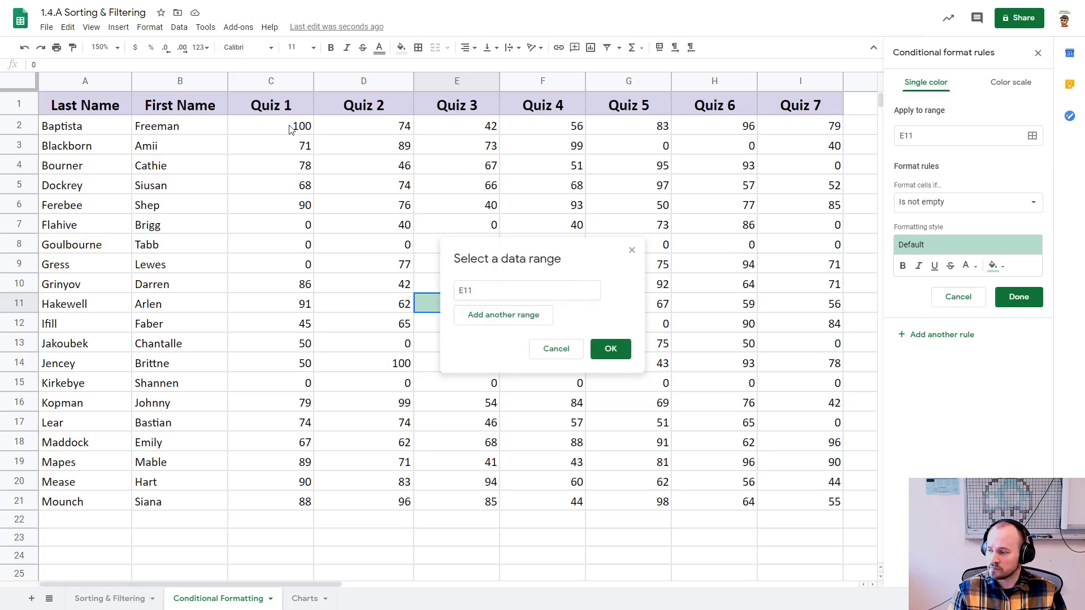
pyautogui.moveTo(290, 129); pyautogui.dragTo(830, 502)
pyautogui.moveTo(497, 295); pyautogui.dragTo(456, 288)
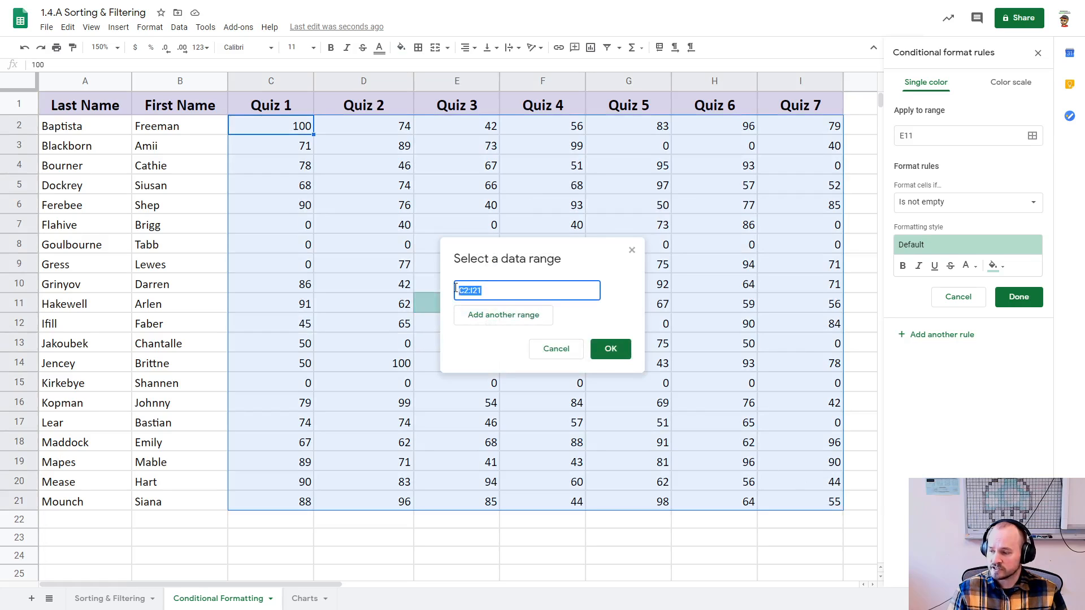
pyautogui.click(614, 350)
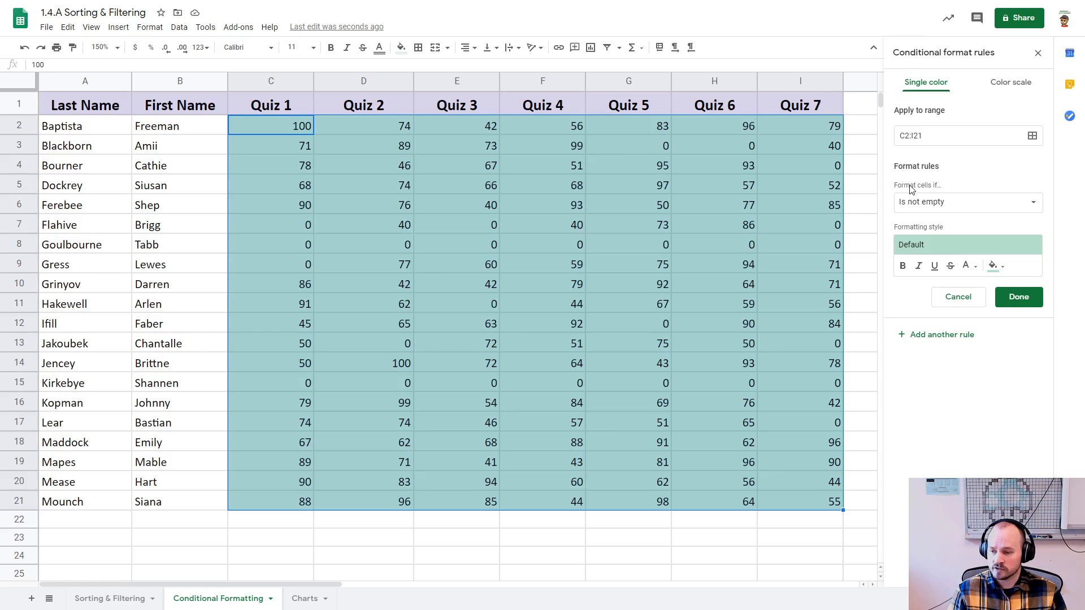
# Step: Set the rule's condition to greater than or equal to 65
pyautogui.click(1033, 204)
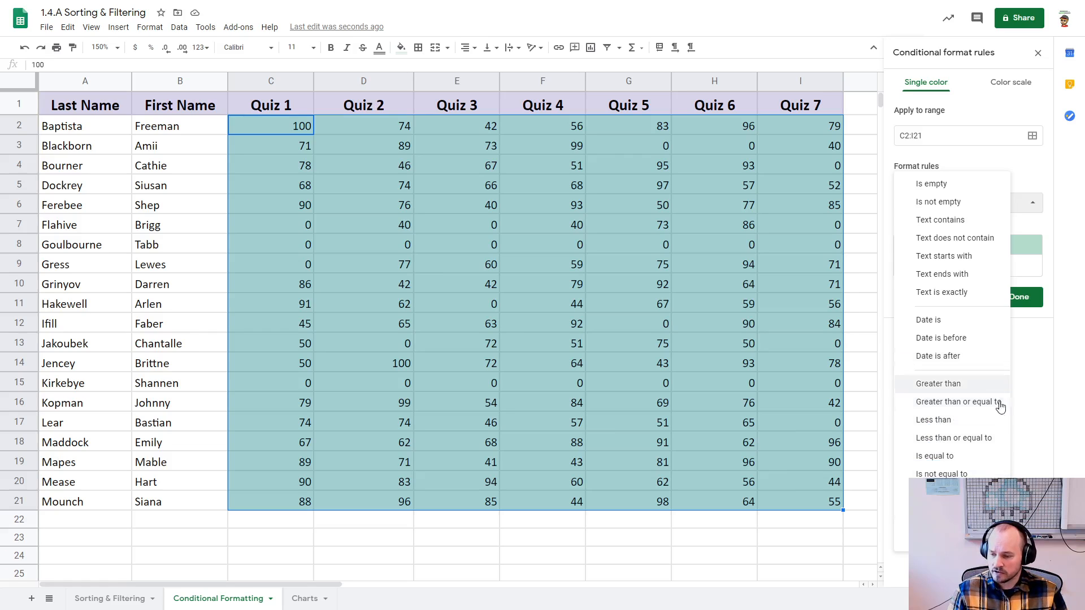
pyautogui.click(961, 405)
pyautogui.click(927, 227)
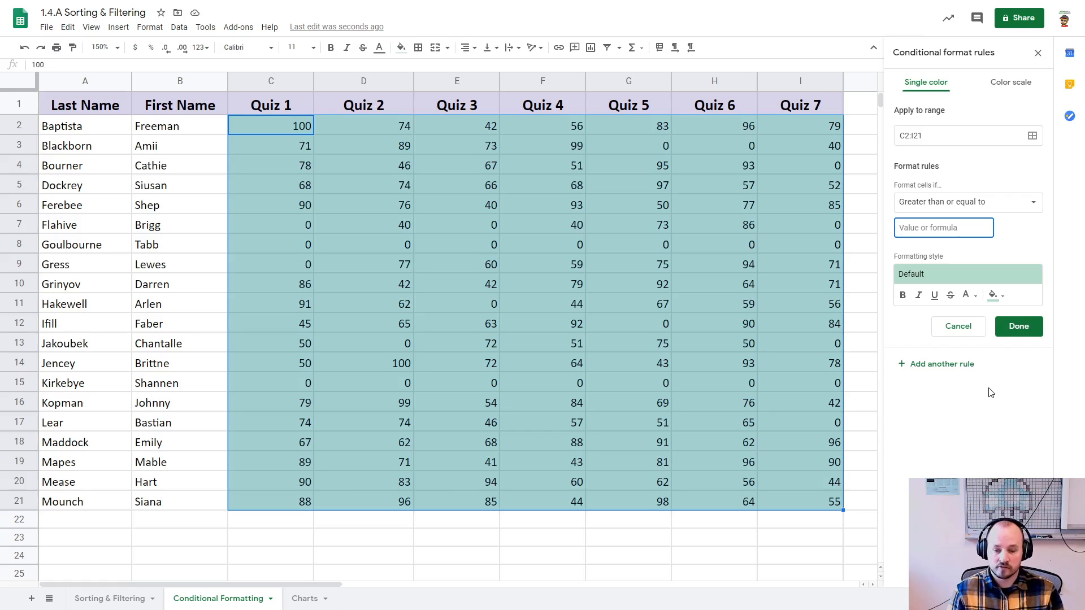
pyautogui.write('65')
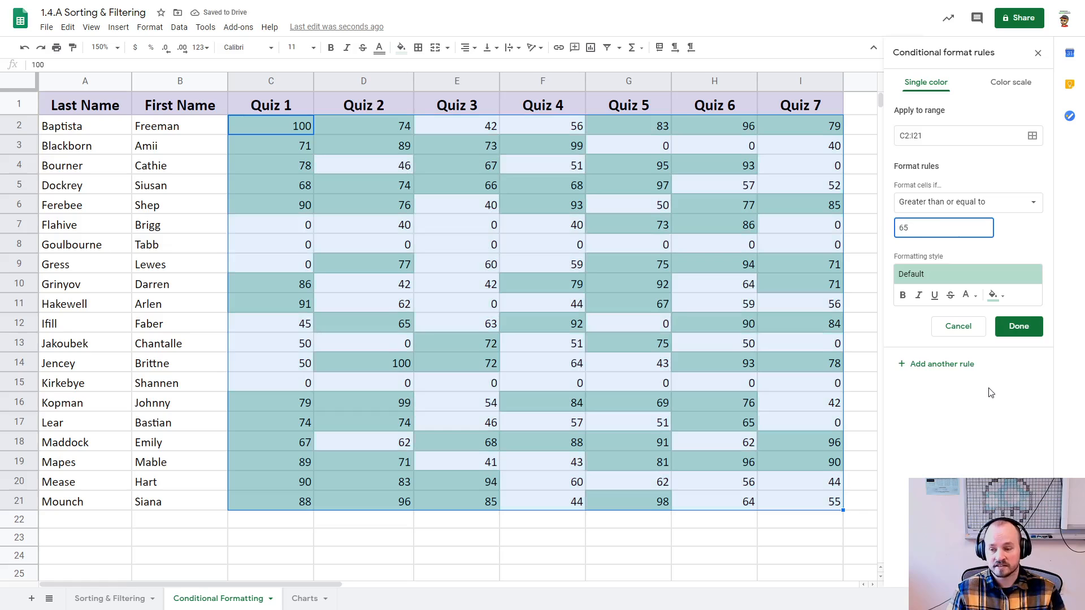
# Step: Give the passing-score rule a light green fill and save it
pyautogui.click(997, 295)
pyautogui.click(933, 363)
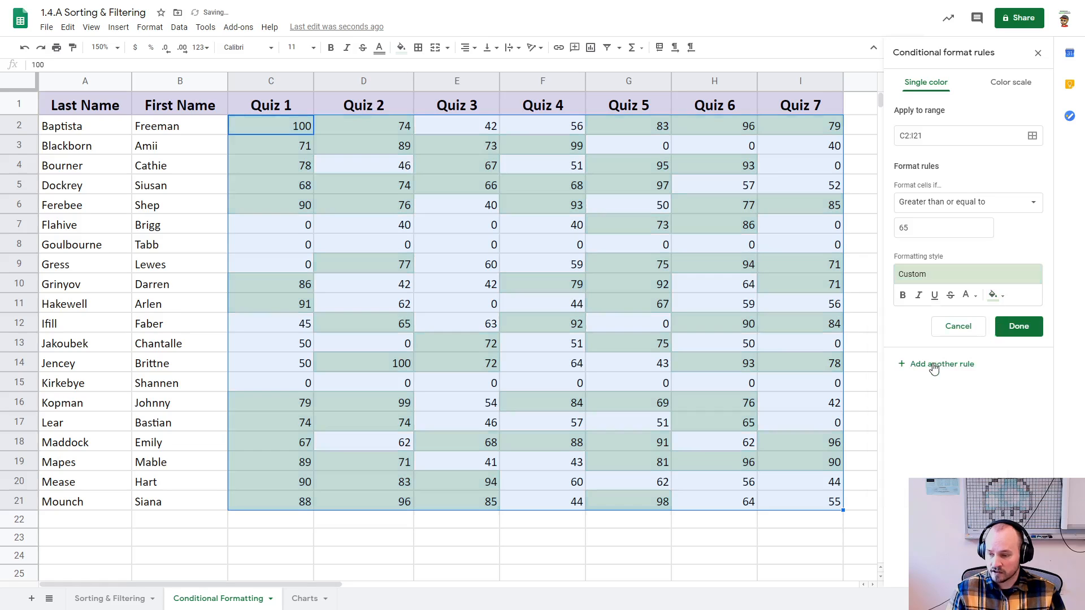
pyautogui.click(1017, 330)
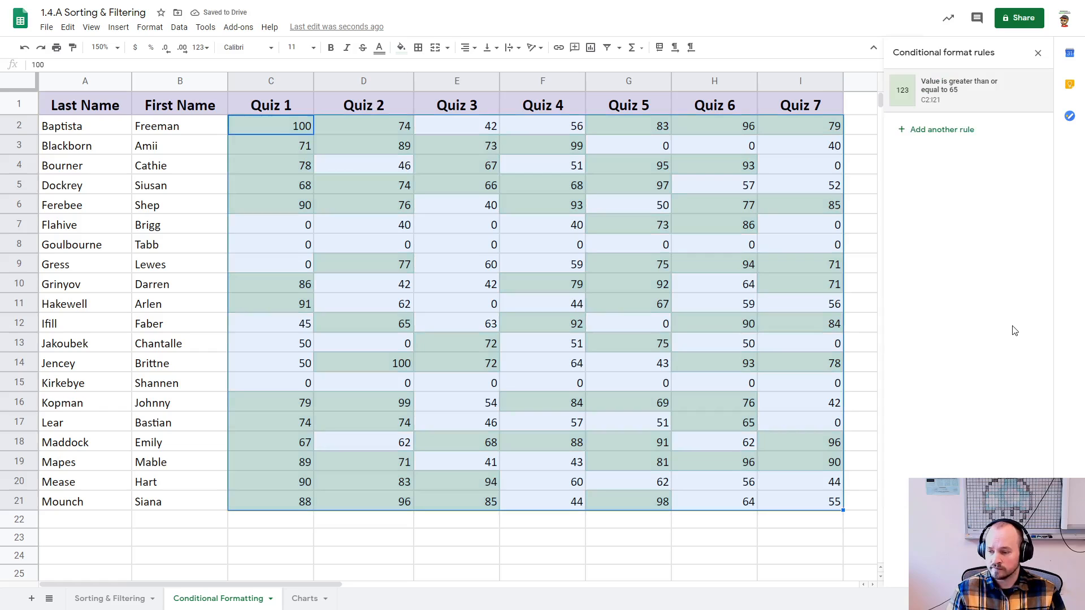
pyautogui.click(860, 343)
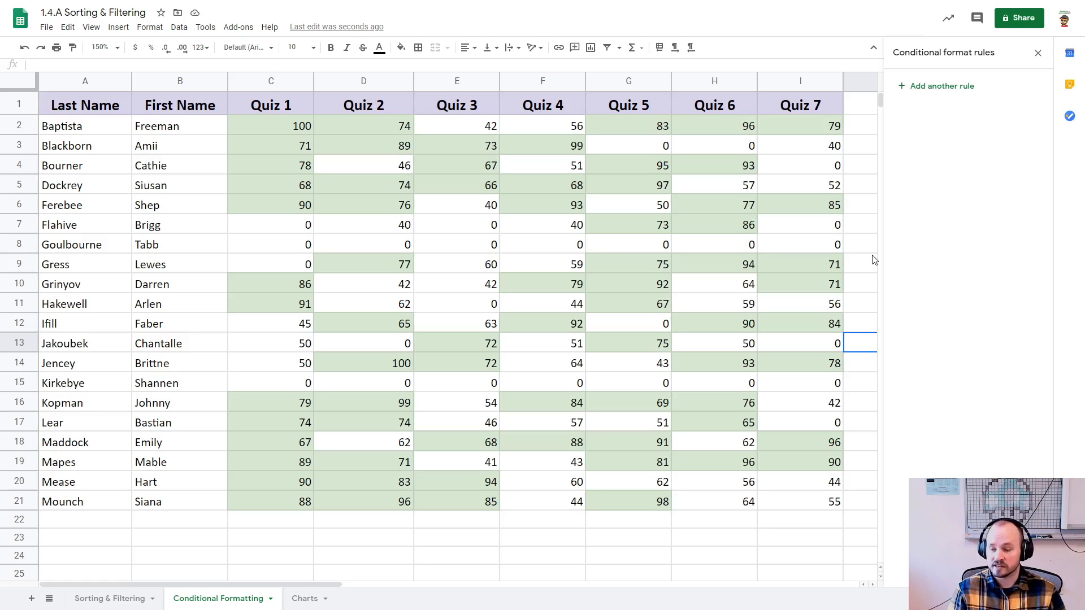
pyautogui.click(747, 165)
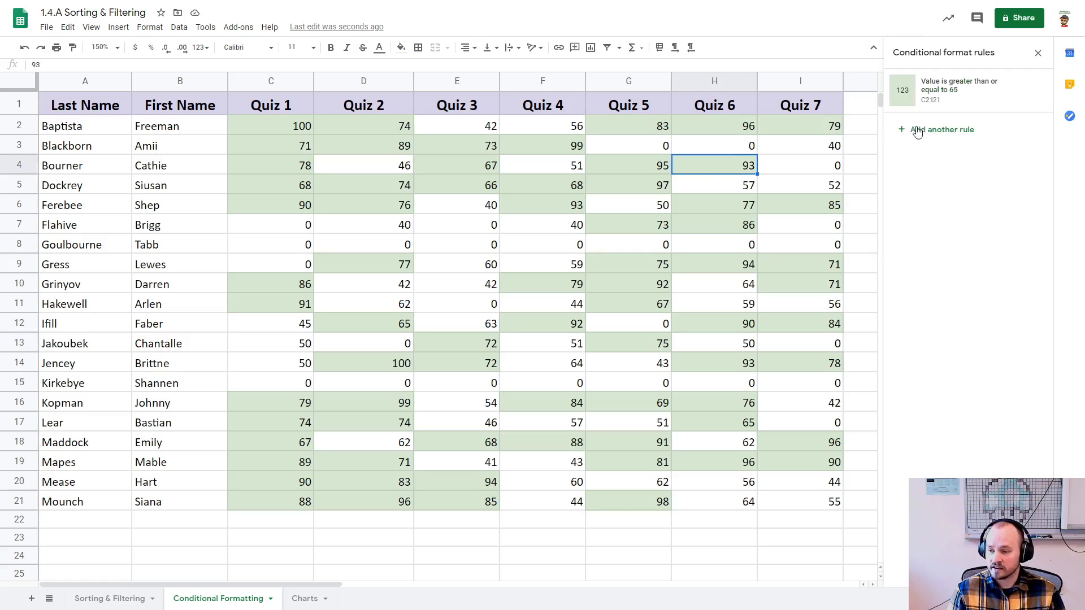
pyautogui.moveTo(283, 125)
pyautogui.mouseDown()
pyautogui.moveTo(349, 196)
pyautogui.moveTo(621, 384)
pyautogui.moveTo(759, 464)
pyautogui.moveTo(790, 500)
pyautogui.mouseUp()
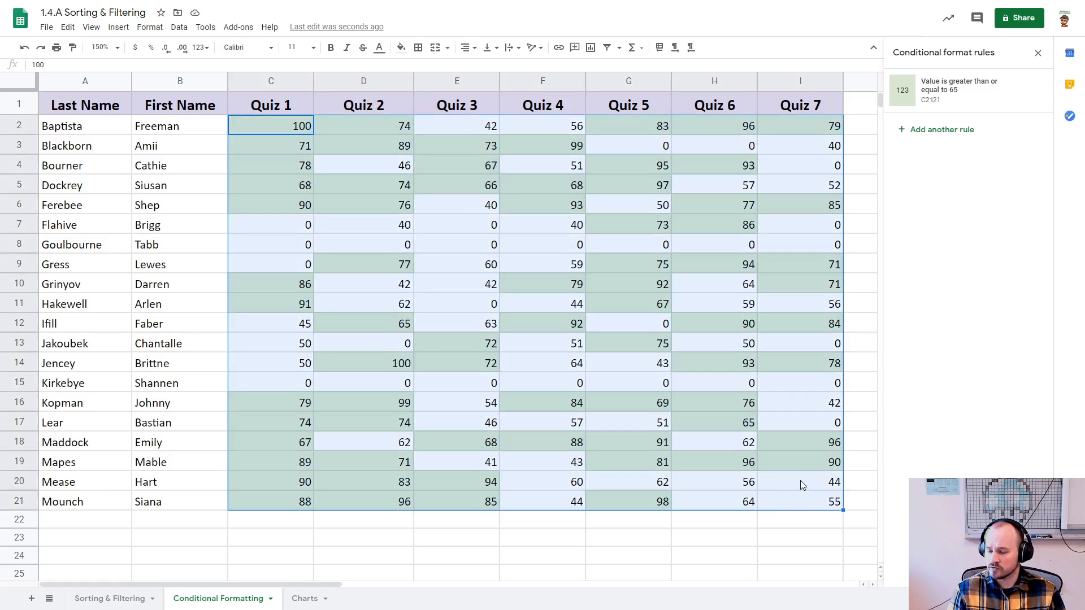
pyautogui.click(937, 131)
pyautogui.click(926, 139)
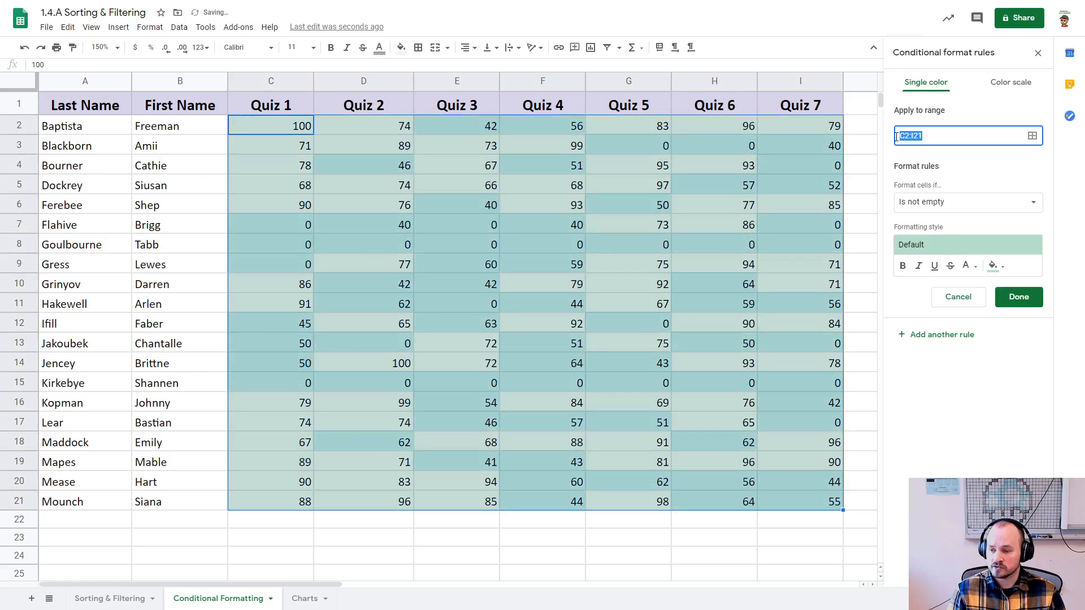
pyautogui.click(921, 136)
pyautogui.moveTo(937, 135); pyautogui.dragTo(902, 138)
pyautogui.click(940, 133)
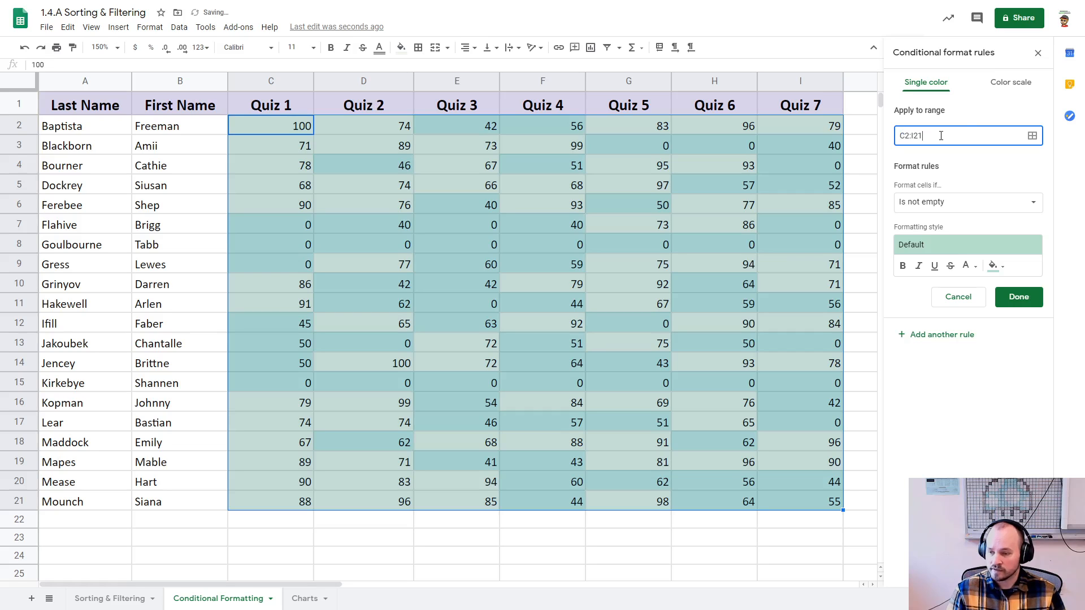
pyautogui.click(1039, 53)
pyautogui.click(884, 212)
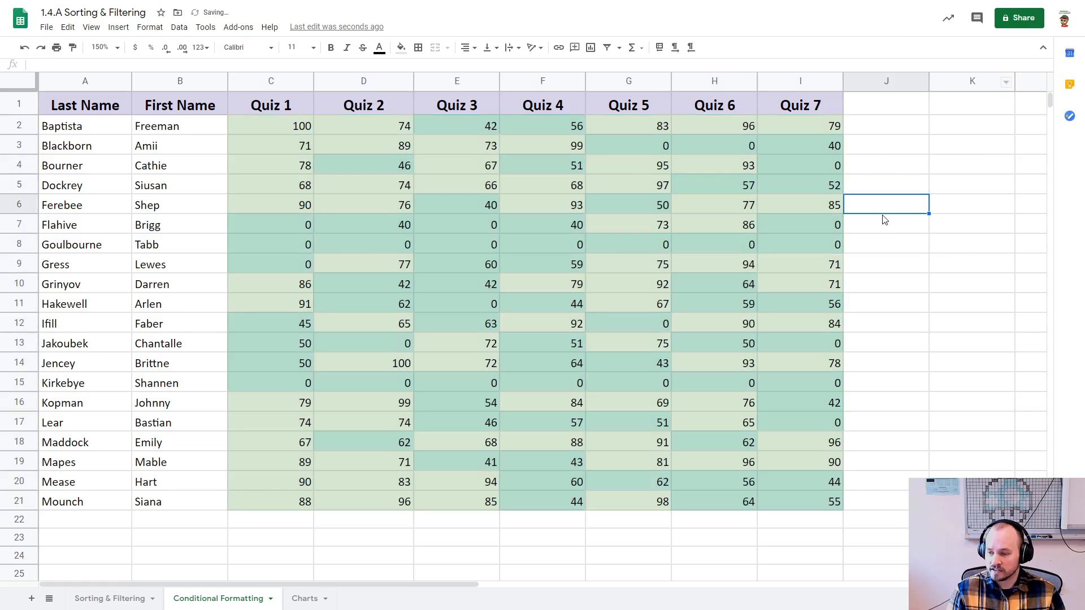
pyautogui.hotkey('ctrl', 'z')
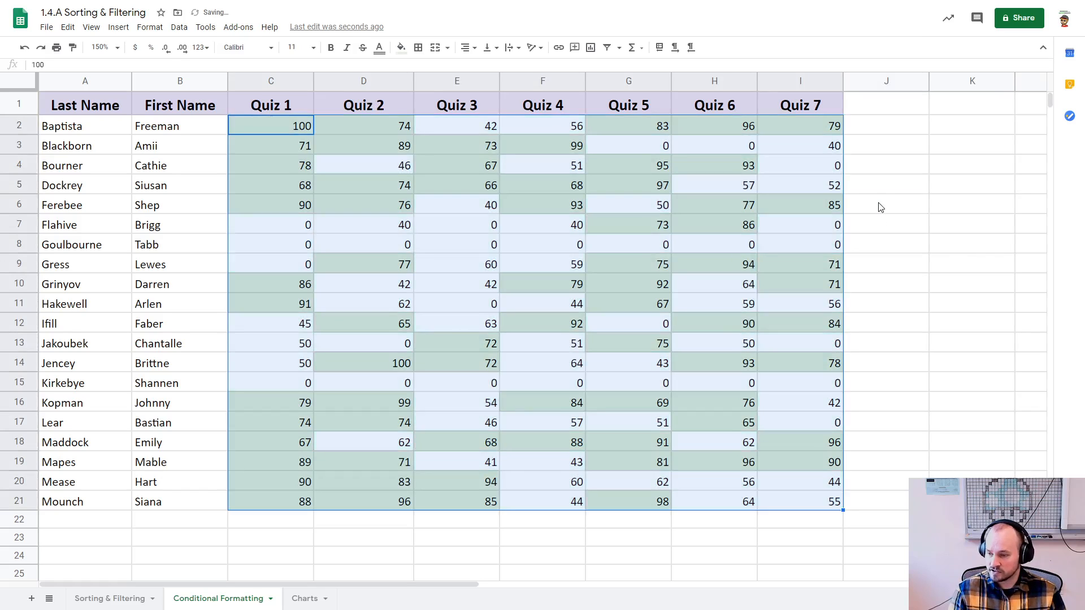
# Step: Start a second conditional formatting rule and apply it to the quiz scores in C2:I21
pyautogui.click(879, 207)
pyautogui.click(149, 28)
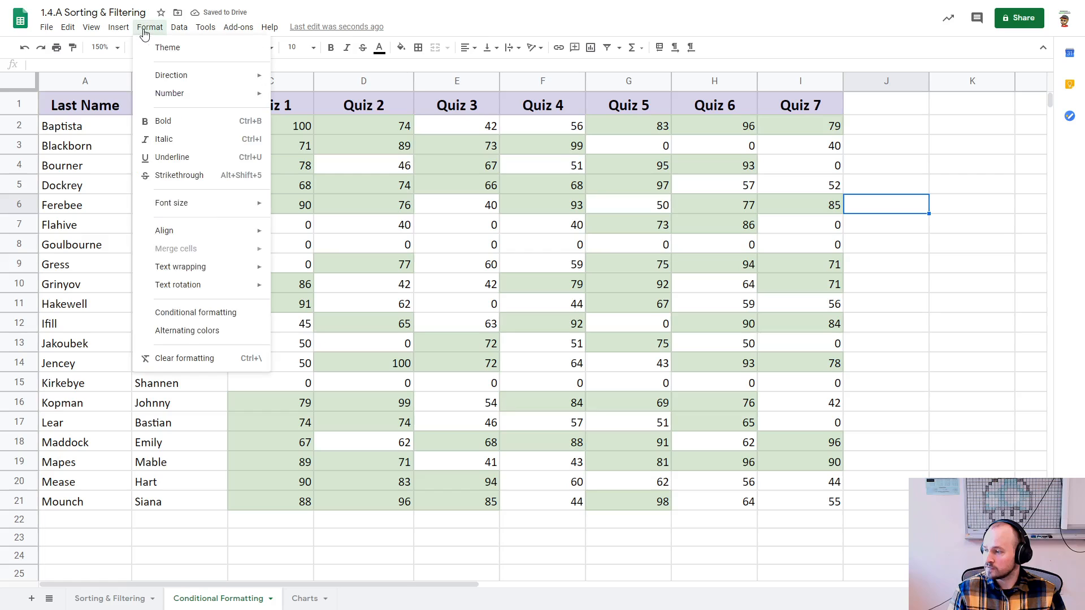
pyautogui.click(180, 315)
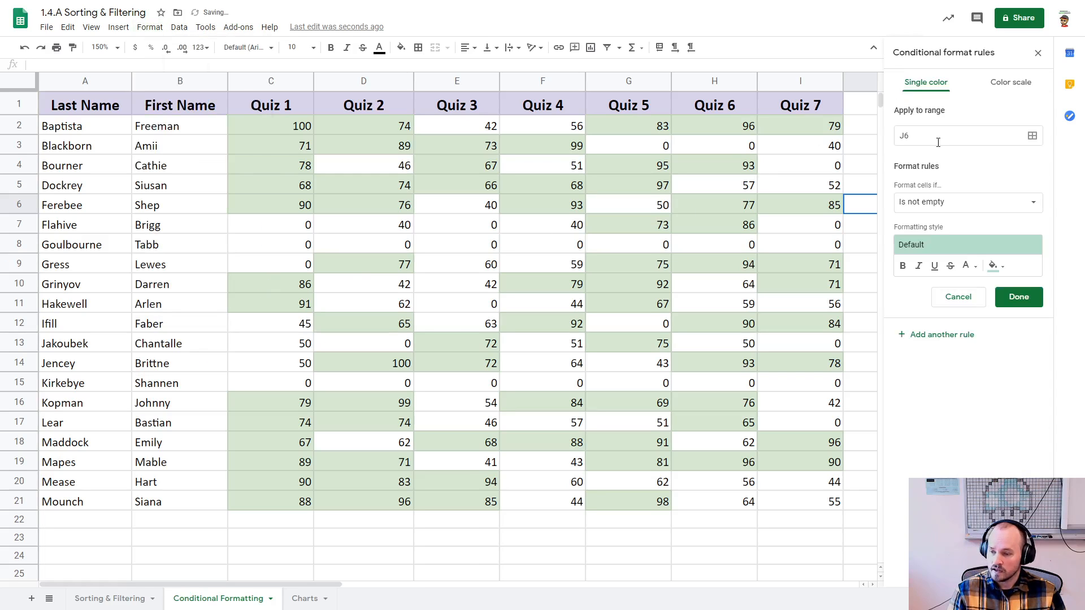
pyautogui.click(1032, 136)
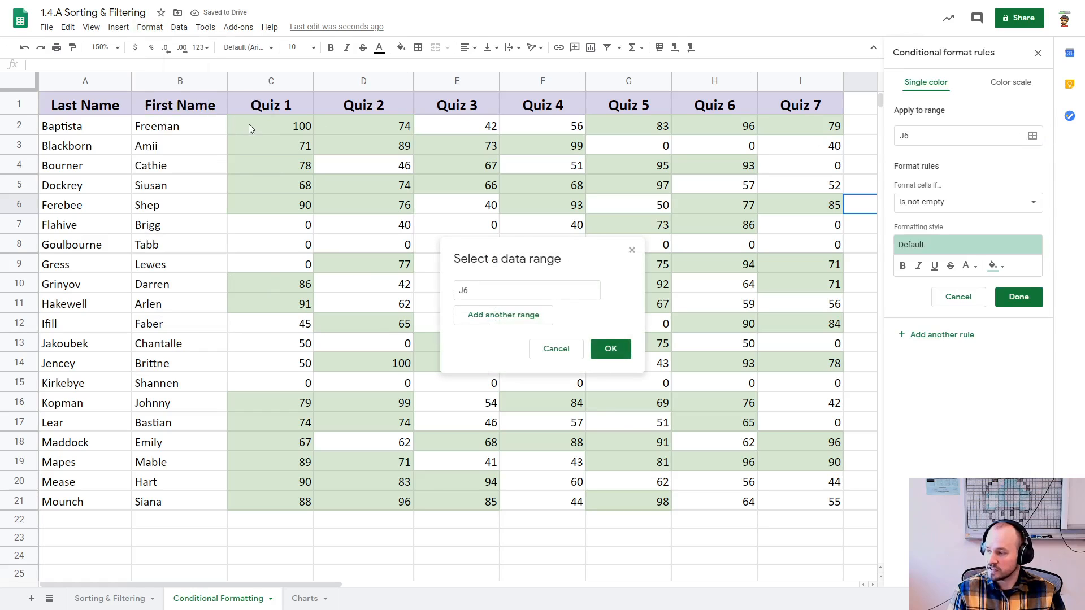
pyautogui.moveTo(249, 126); pyautogui.dragTo(778, 498)
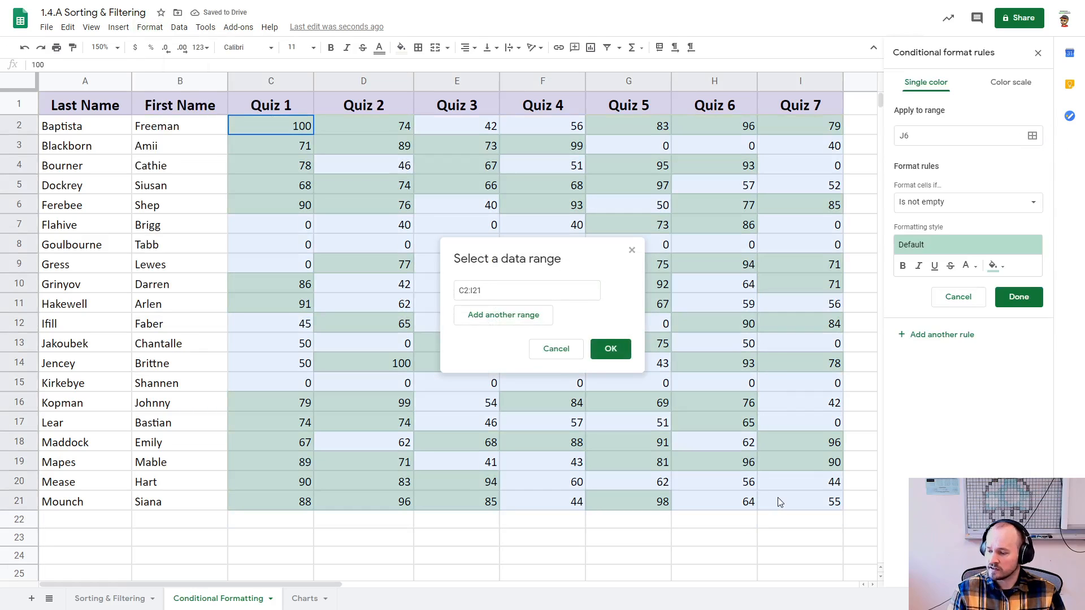
pyautogui.click(610, 350)
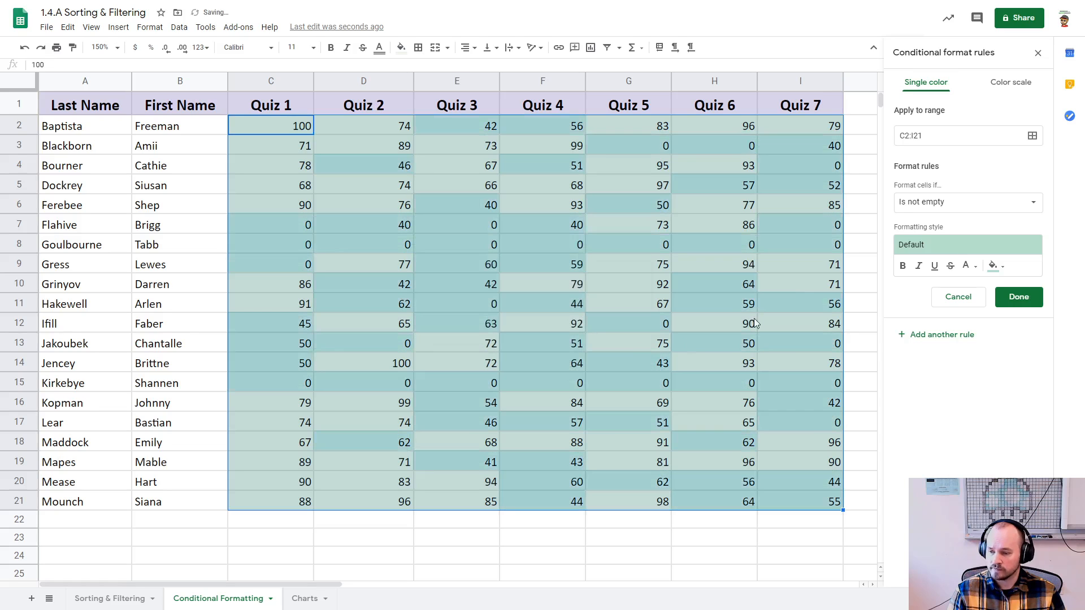
# Step: Set the second rule's condition to less than 65
pyautogui.click(921, 205)
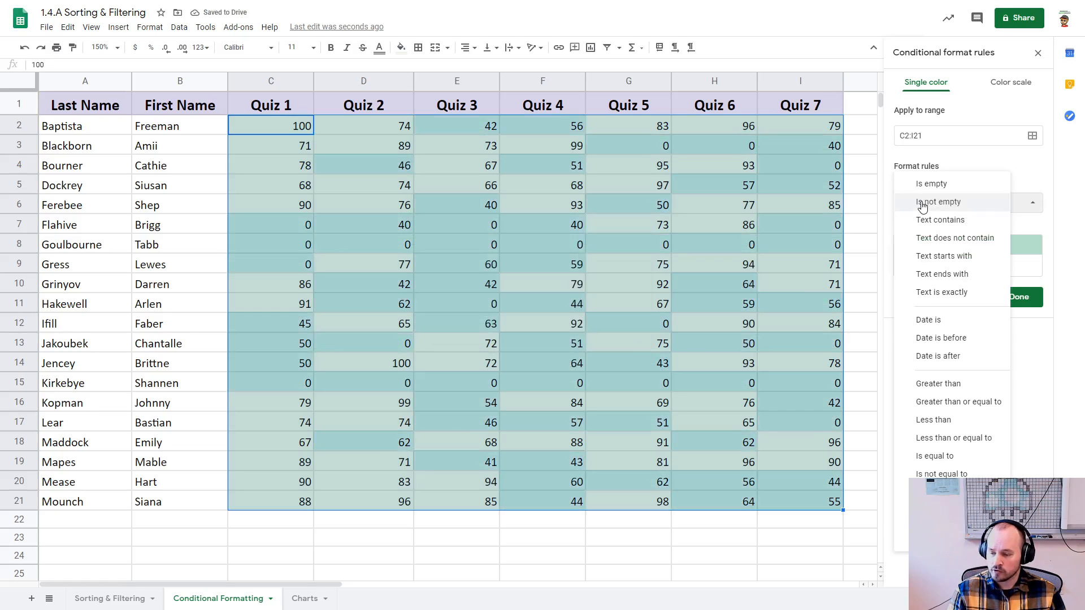
pyautogui.click(939, 420)
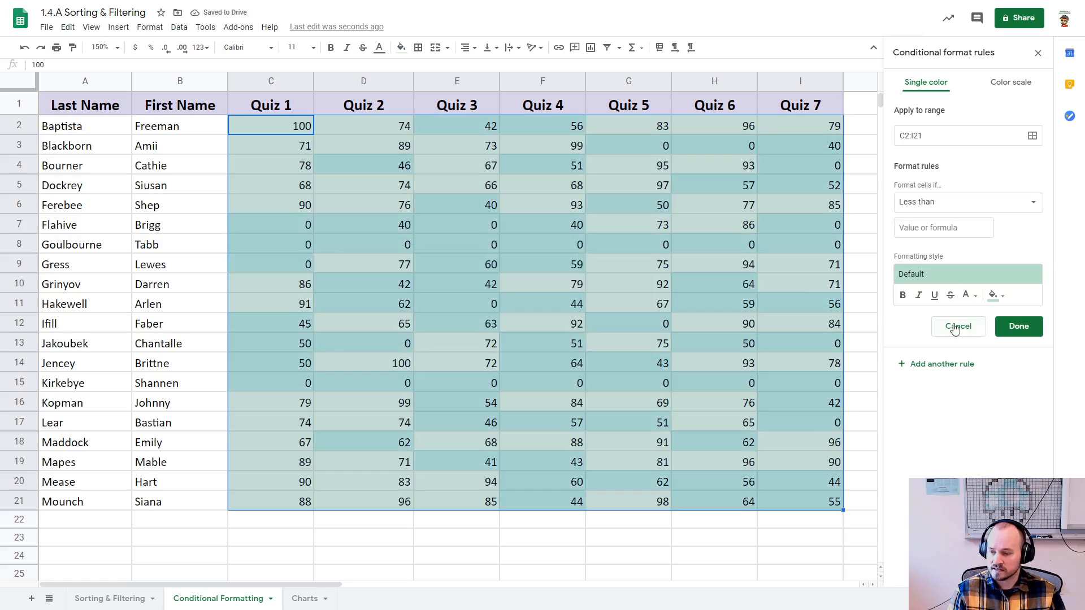
pyautogui.click(933, 225)
pyautogui.write('65')
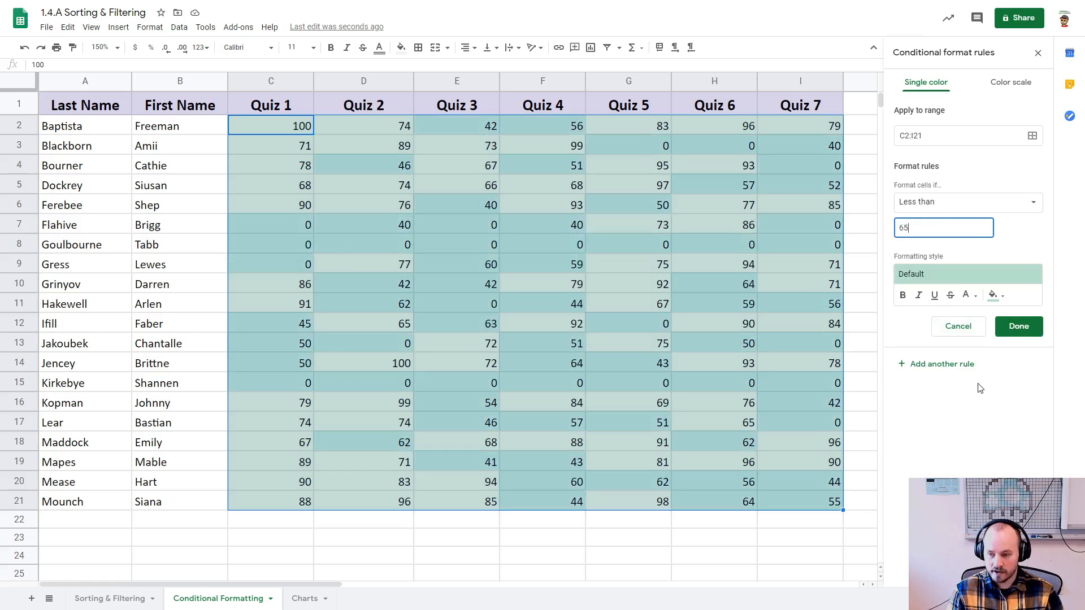
# Step: Give the less-than-65 rule a light red fill, save it and deselect the scores
pyautogui.click(993, 295)
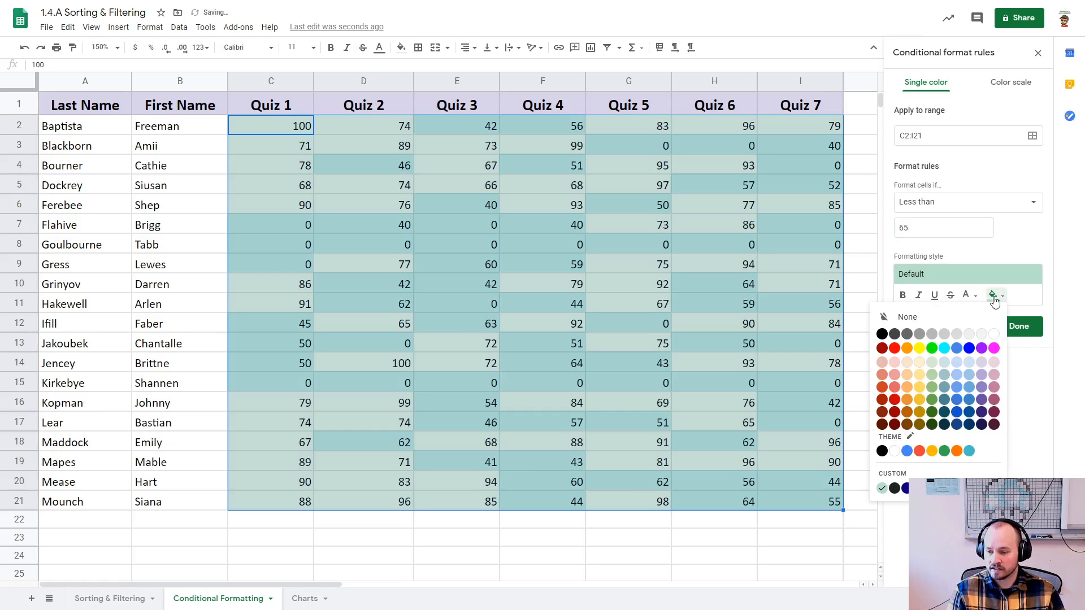
pyautogui.click(895, 375)
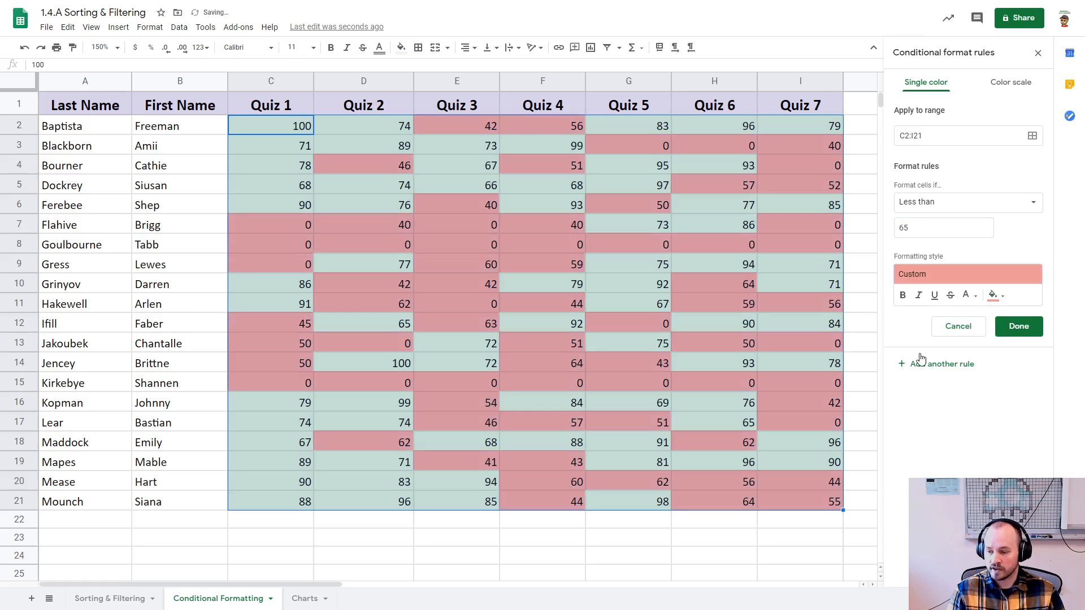
pyautogui.click(1017, 331)
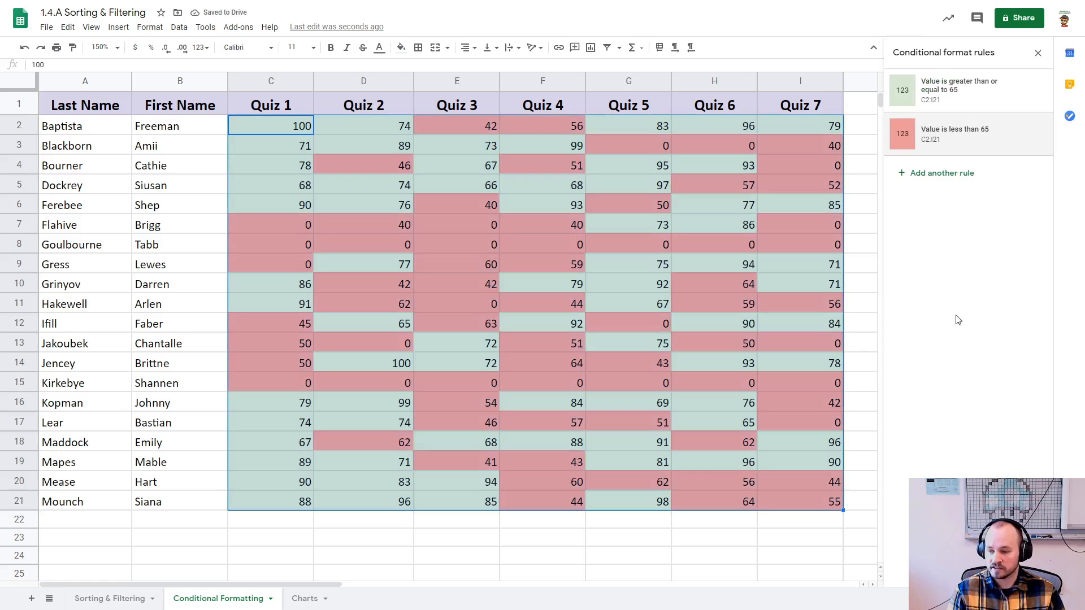
pyautogui.click(868, 242)
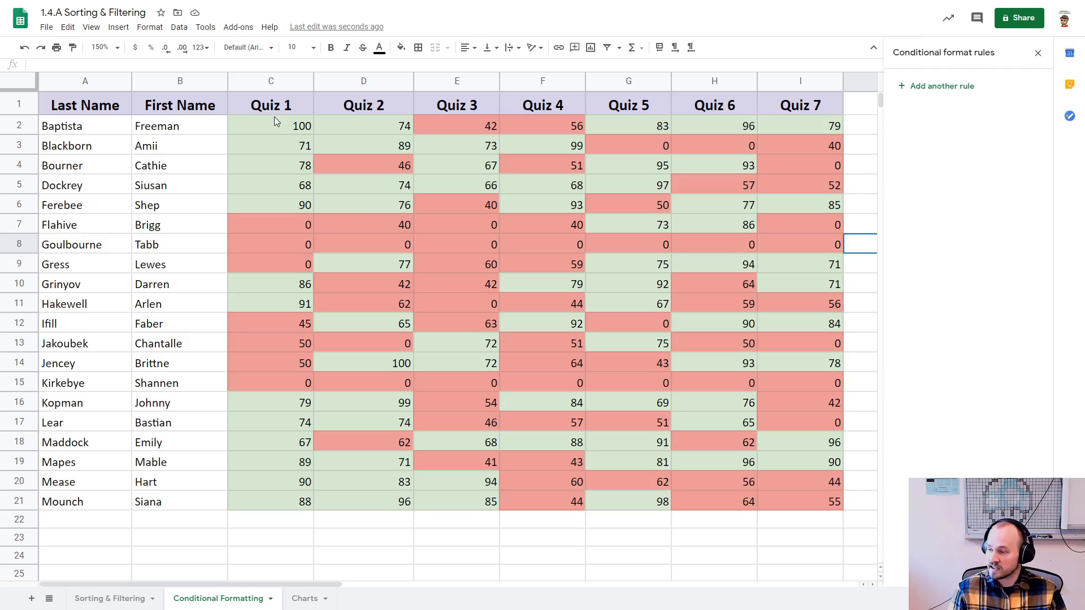
# Step: Select the scores in C2:I21 and change the greater-than-or-equal-to-65 rule to a green-white-red color scale
pyautogui.moveTo(285, 126); pyautogui.dragTo(806, 498)
pyautogui.click(851, 506)
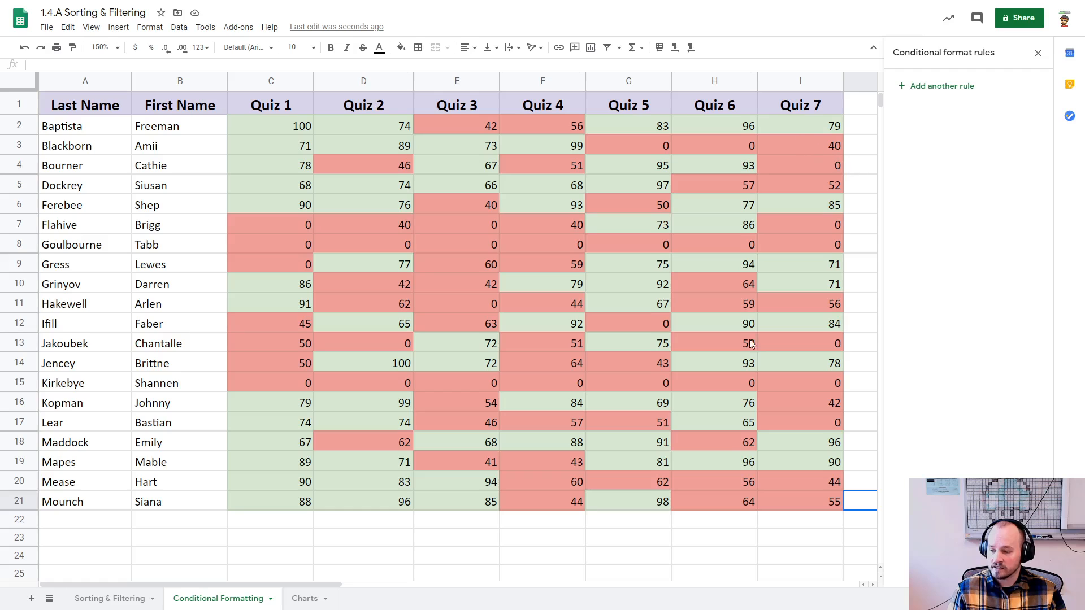
pyautogui.moveTo(785, 502); pyautogui.dragTo(281, 135)
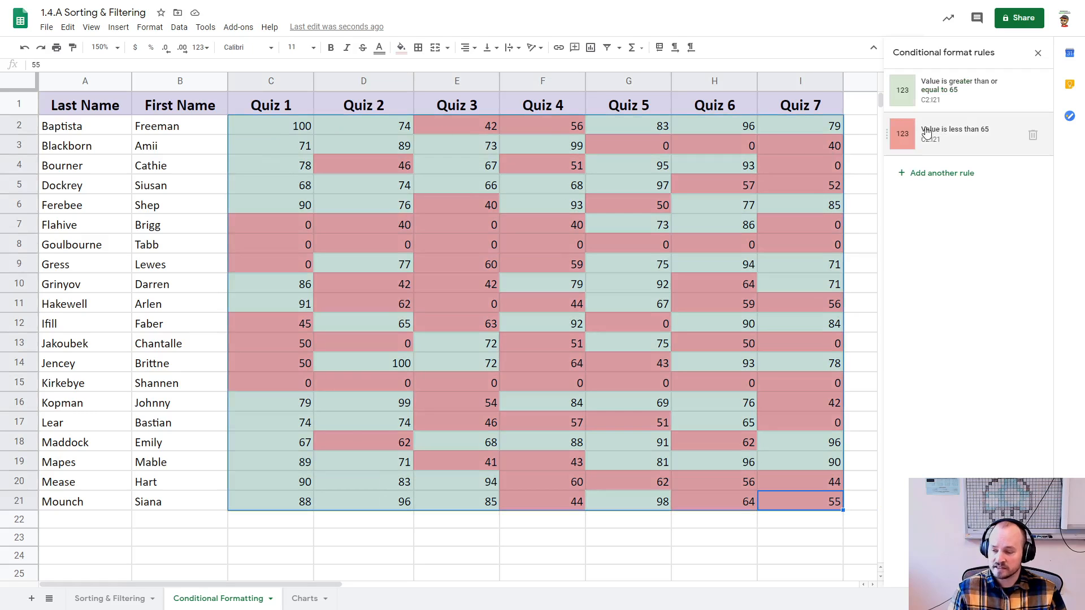
pyautogui.click(933, 85)
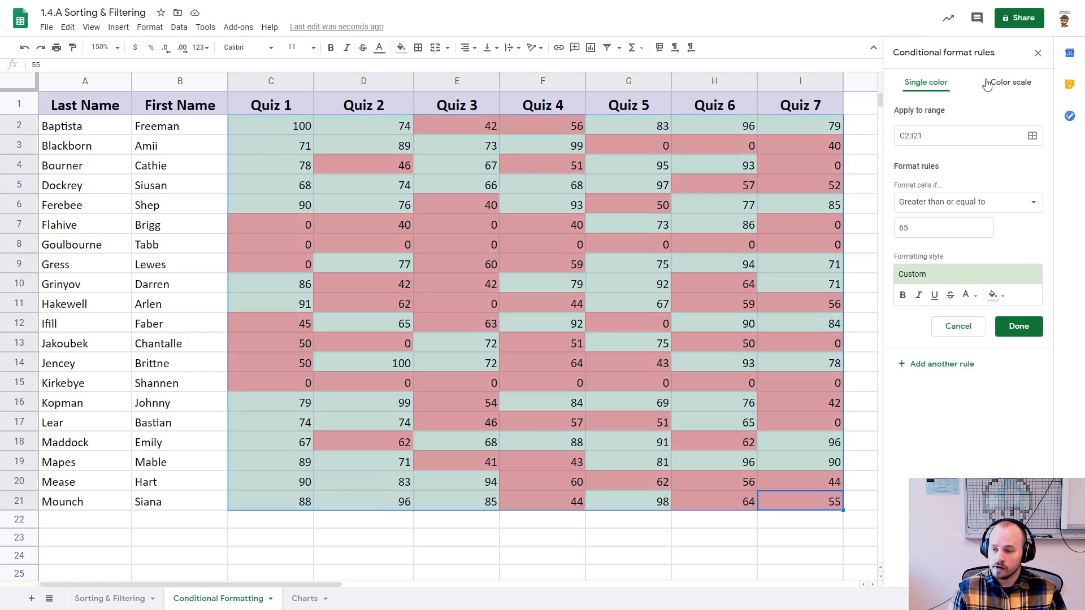
pyautogui.click(1006, 85)
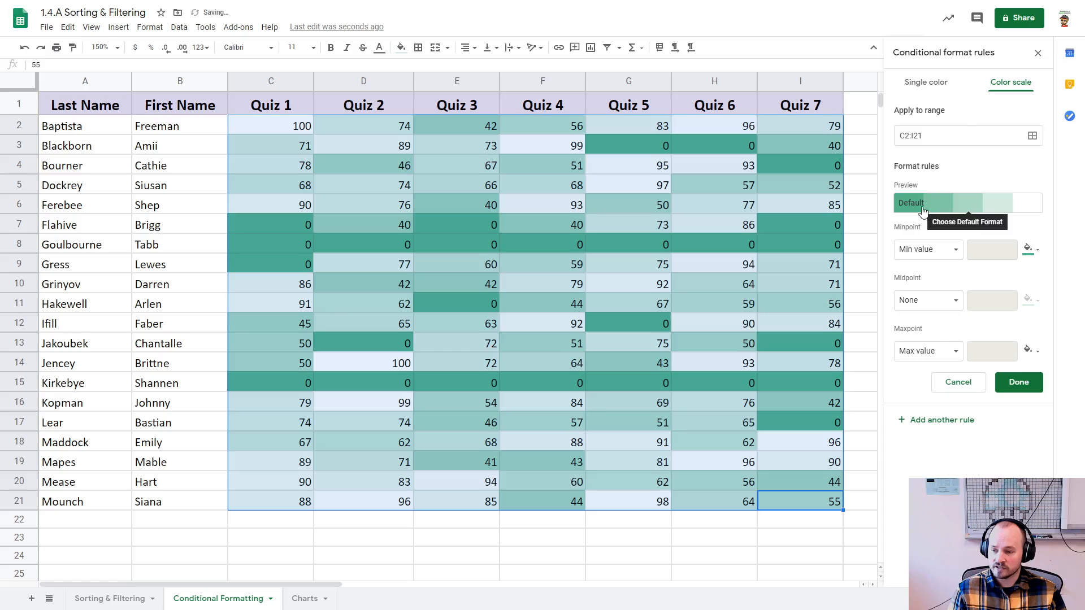
pyautogui.click(1033, 209)
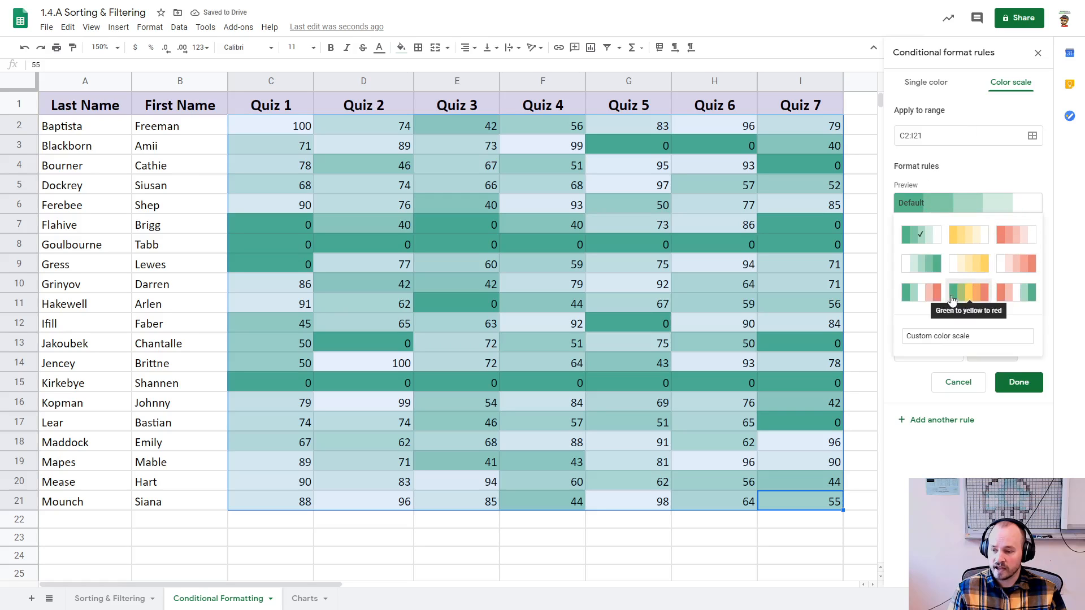
pyautogui.click(928, 303)
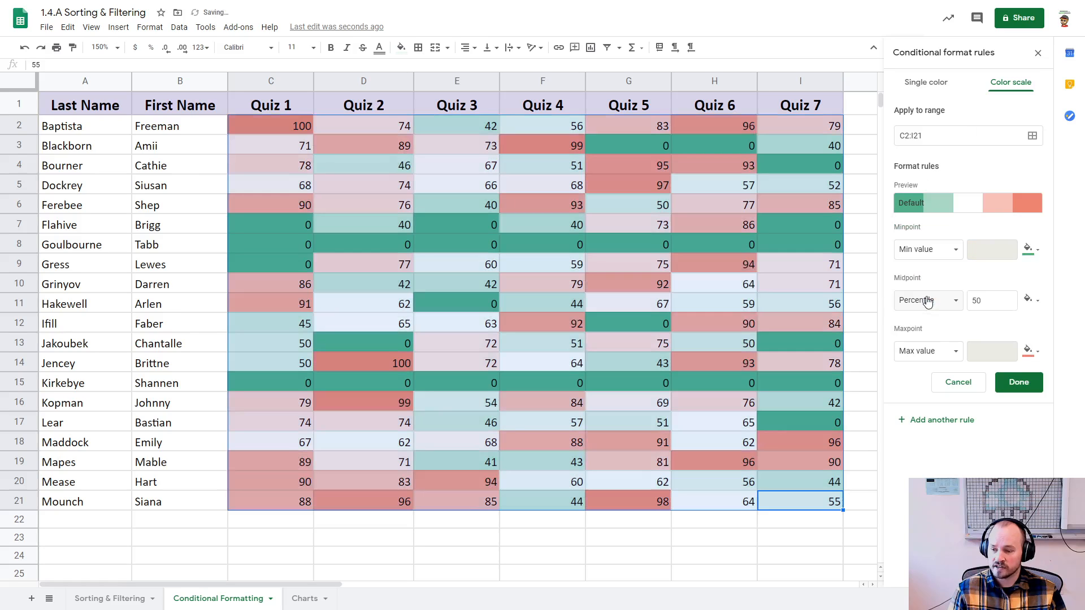
pyautogui.click(947, 254)
pyautogui.click(952, 244)
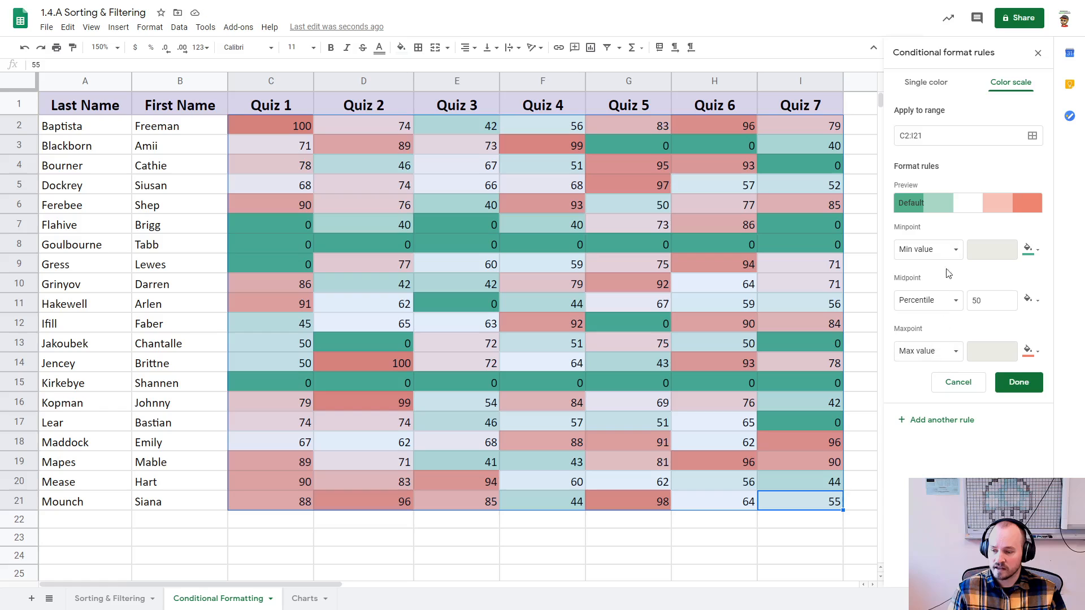
pyautogui.click(953, 249)
pyautogui.click(953, 250)
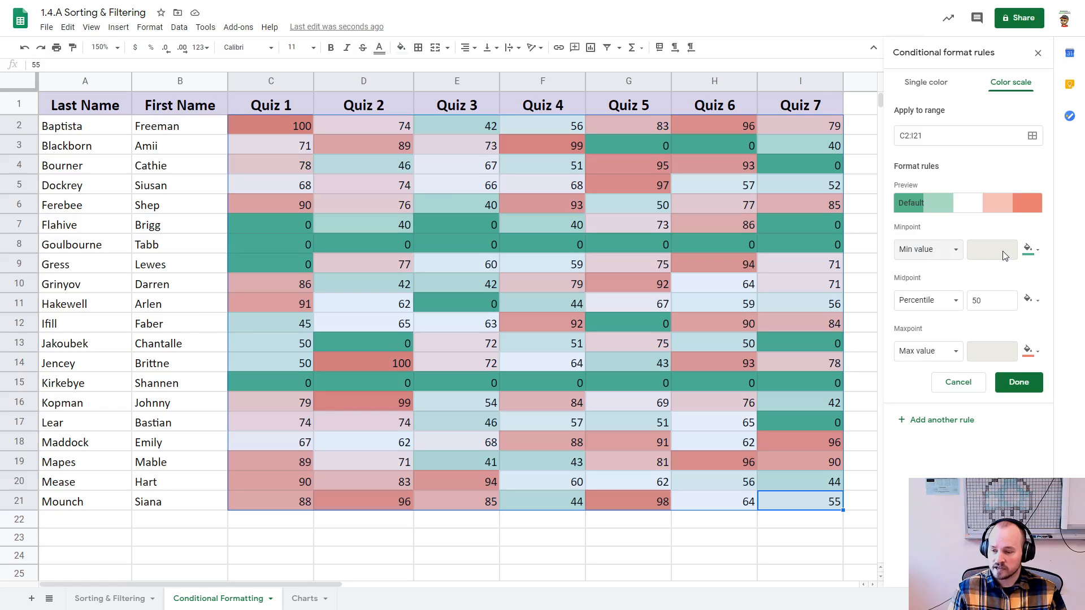
# Step: Set the color scale's minpoint to a light red color at the number 0
pyautogui.click(1030, 250)
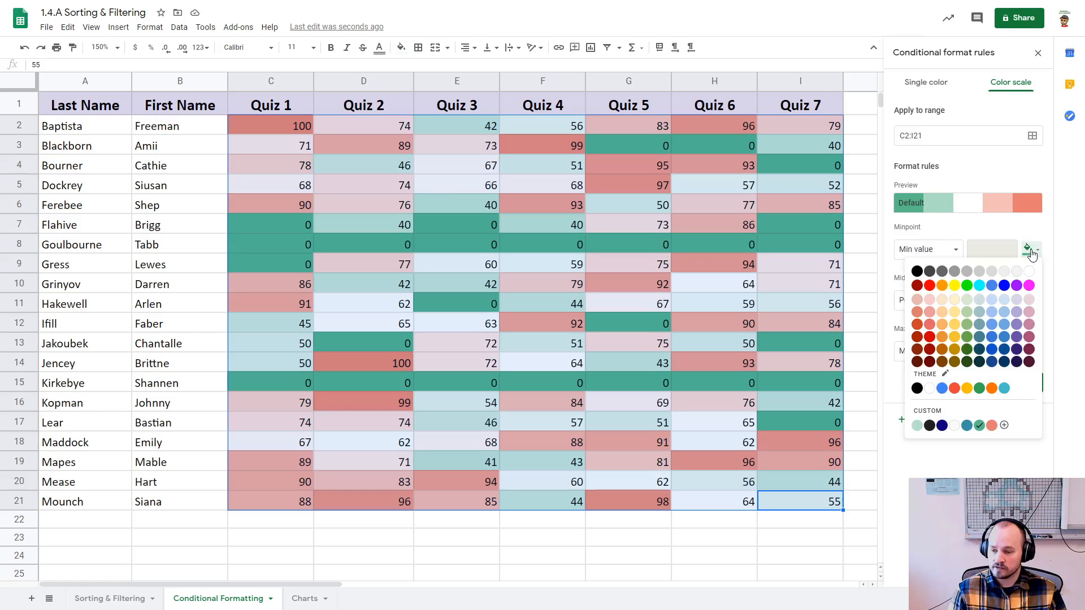
pyautogui.click(930, 312)
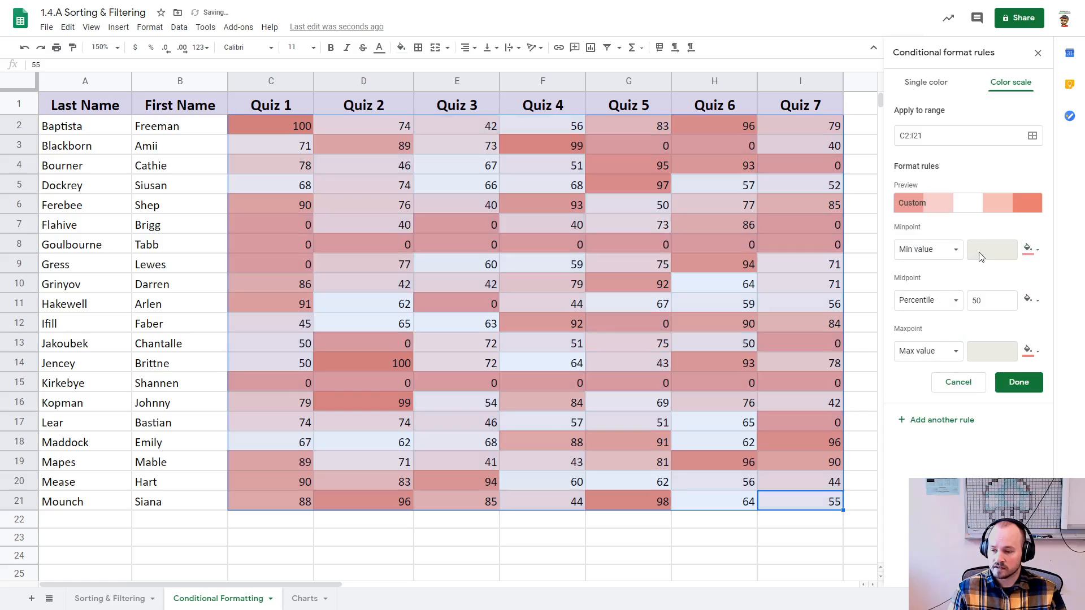
pyautogui.click(947, 250)
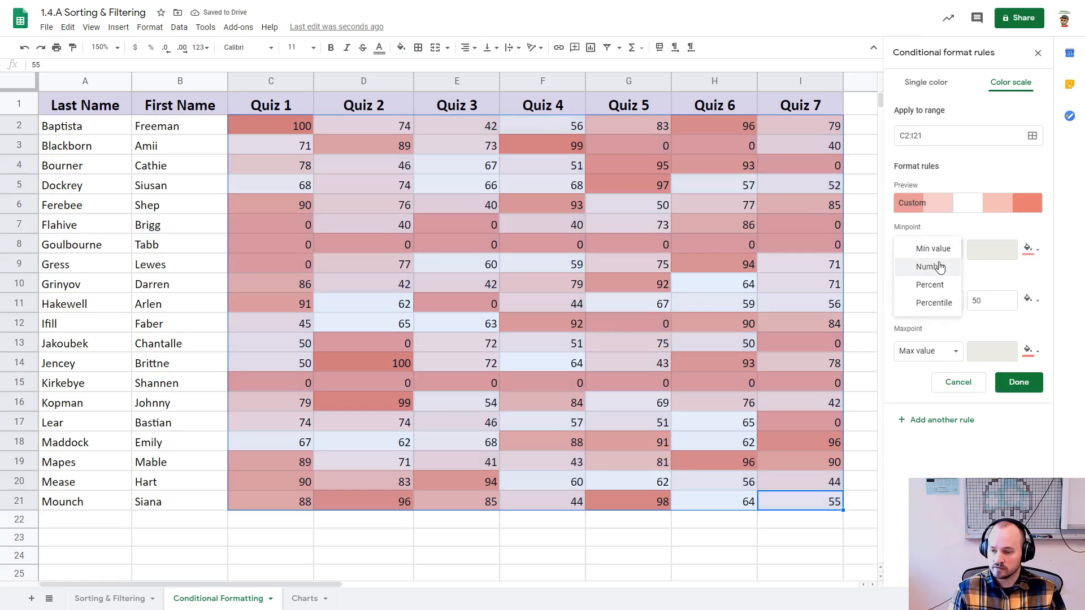
pyautogui.click(932, 267)
pyautogui.click(983, 250)
pyautogui.write('0')
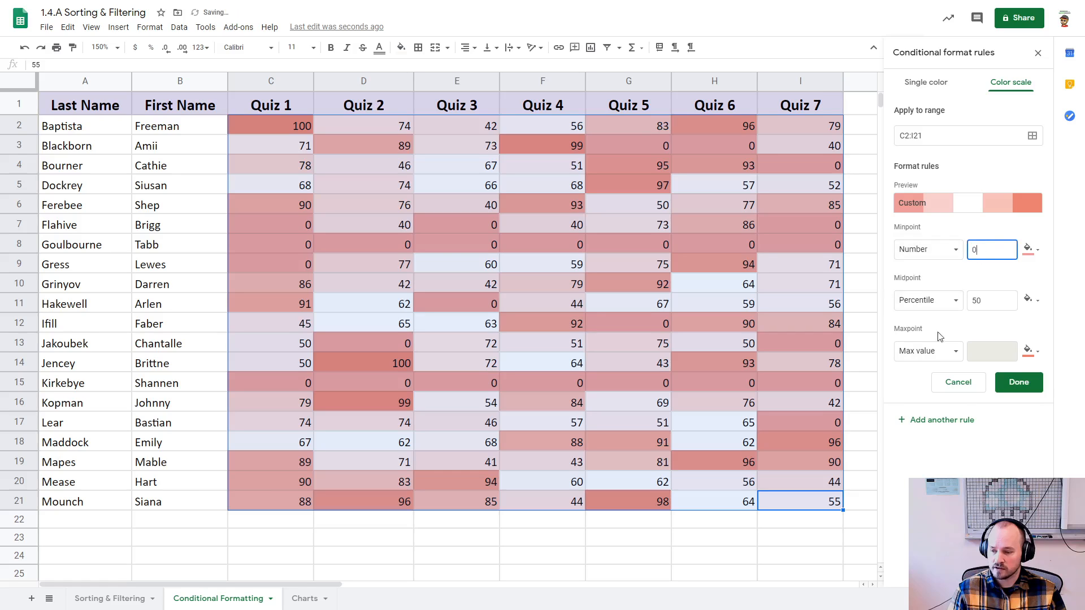
# Step: Set the color scale's maxpoint to the number 100 with a light green color and save the rule
pyautogui.click(938, 352)
pyautogui.click(934, 369)
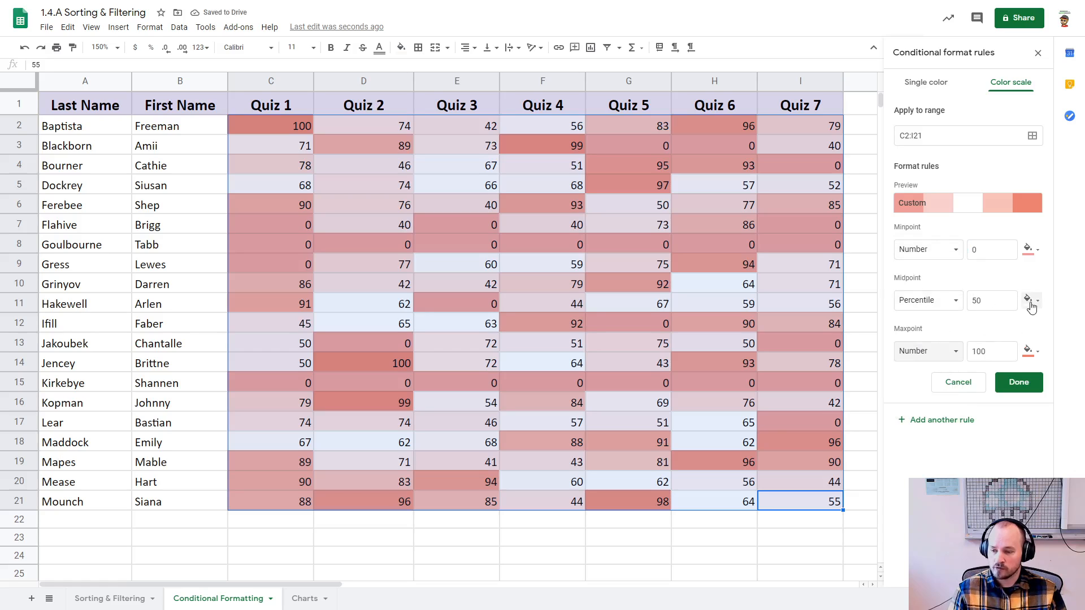
pyautogui.click(1031, 357)
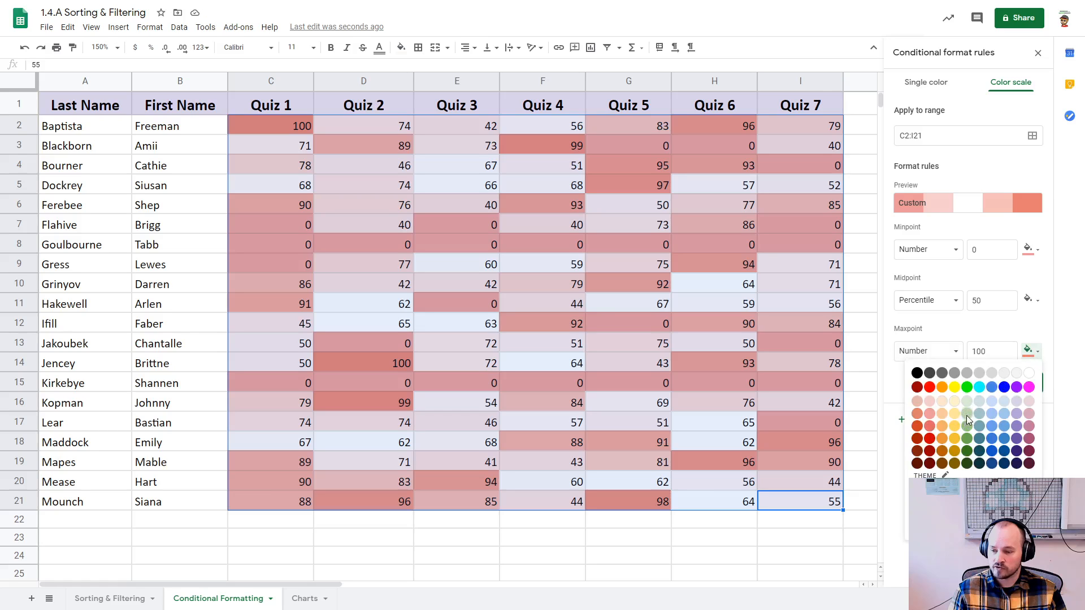
pyautogui.click(966, 417)
pyautogui.click(1018, 382)
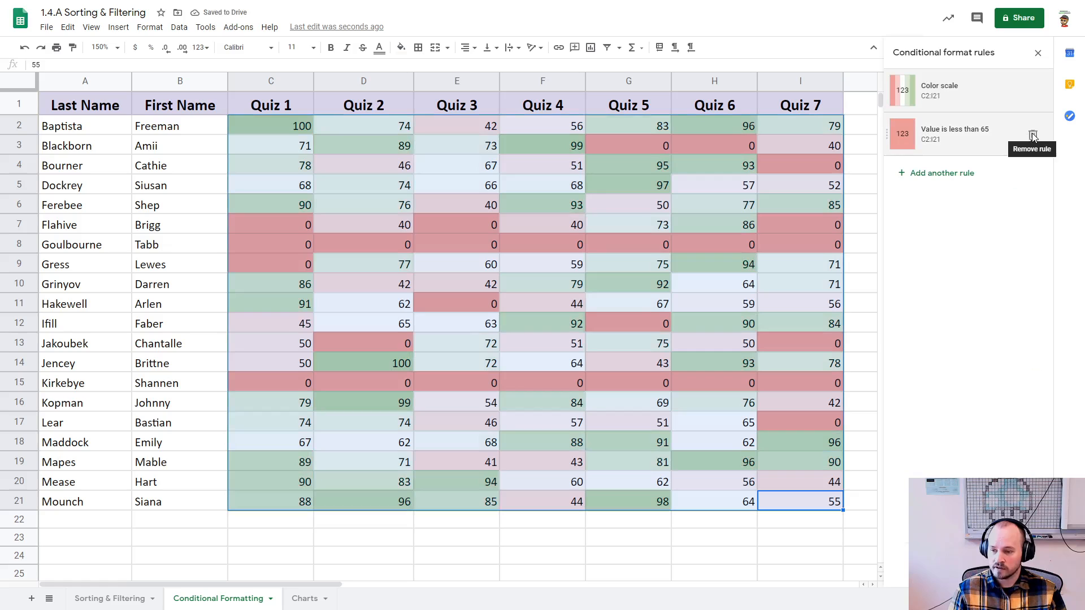
# Step: Remove the less-than-65 rule and deselect the scores
pyautogui.click(1033, 135)
pyautogui.click(864, 193)
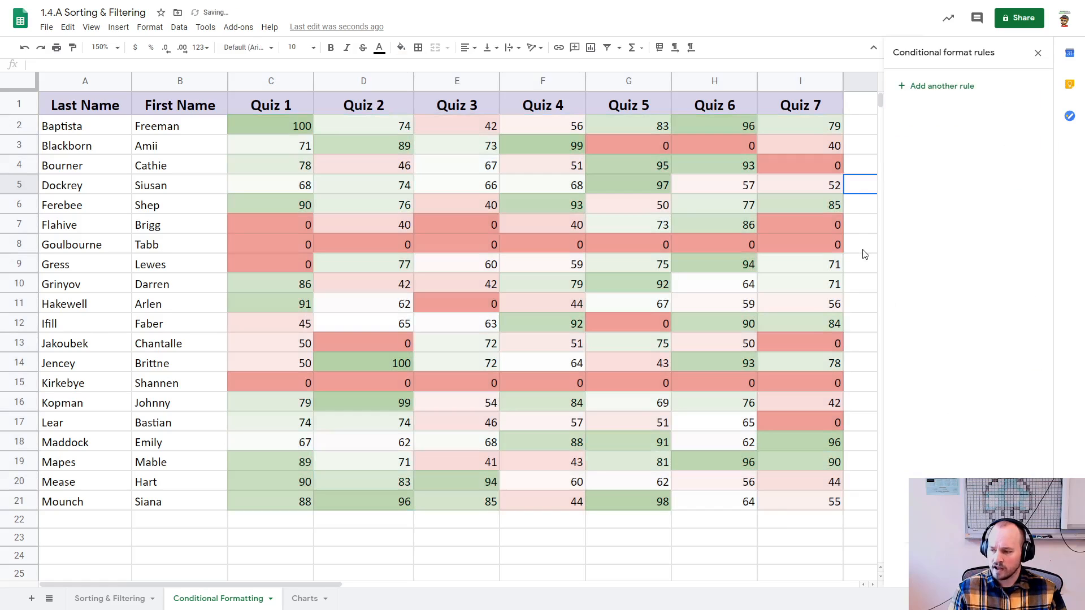
pyautogui.click(861, 273)
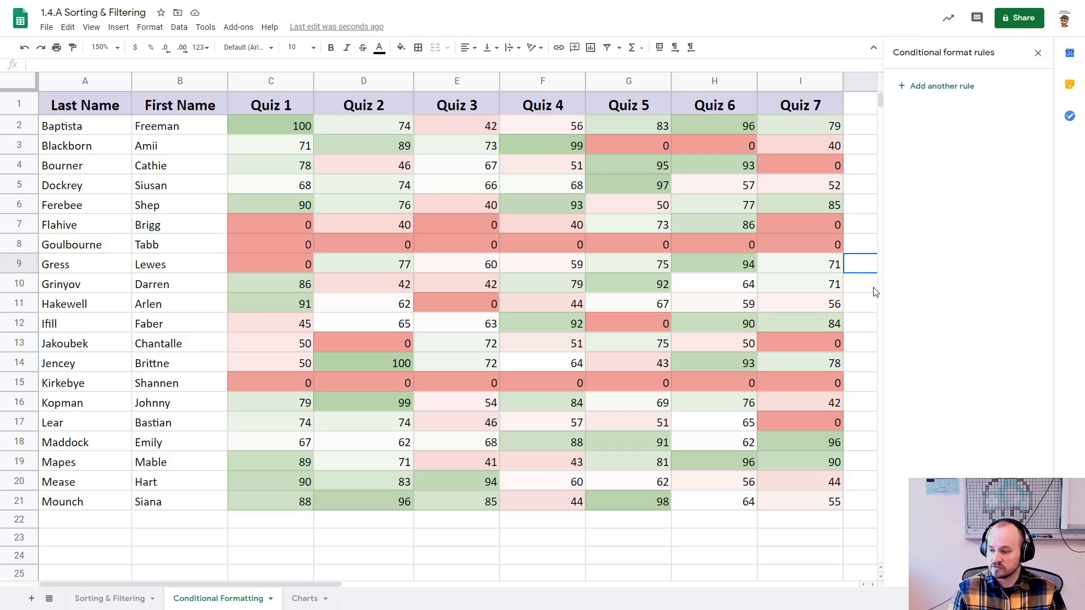
pyautogui.click(867, 289)
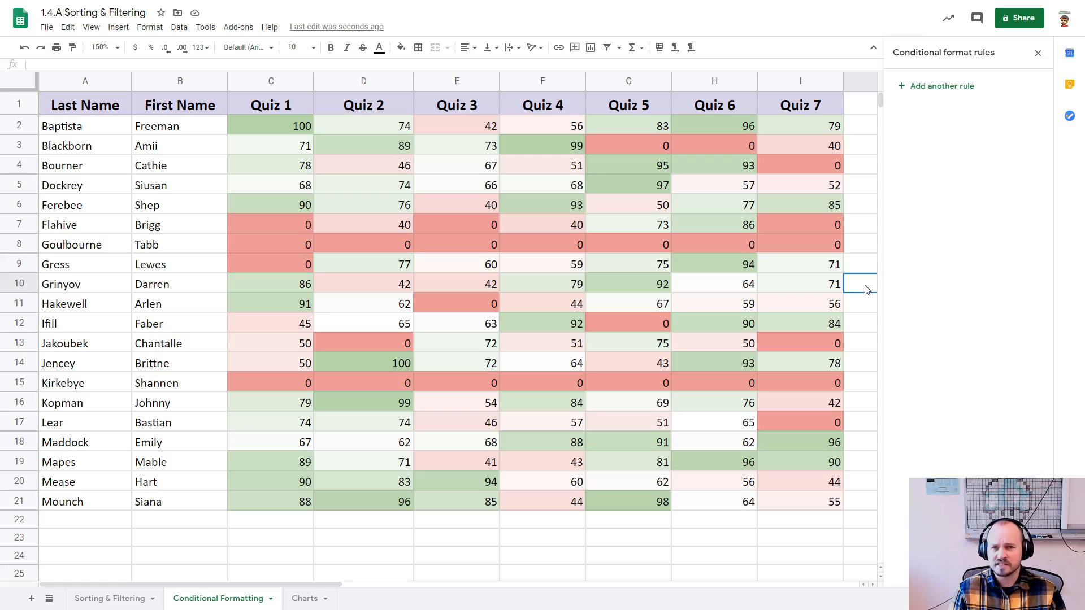
# Step: Examine how the color scale shades high, middle and low scores in individual quiz cells
pyautogui.click(277, 127)
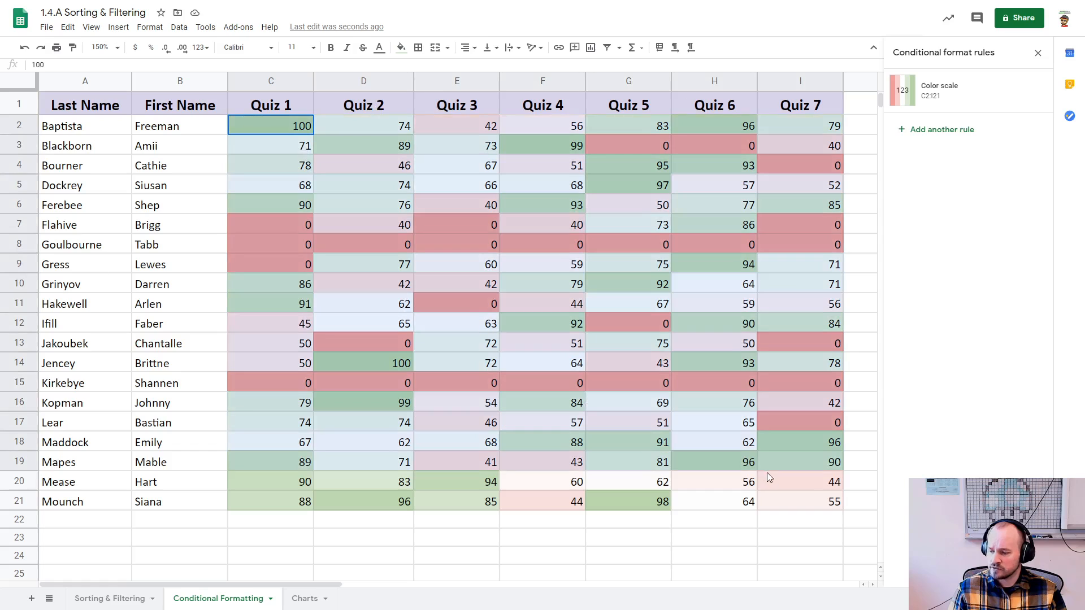
pyautogui.click(529, 537)
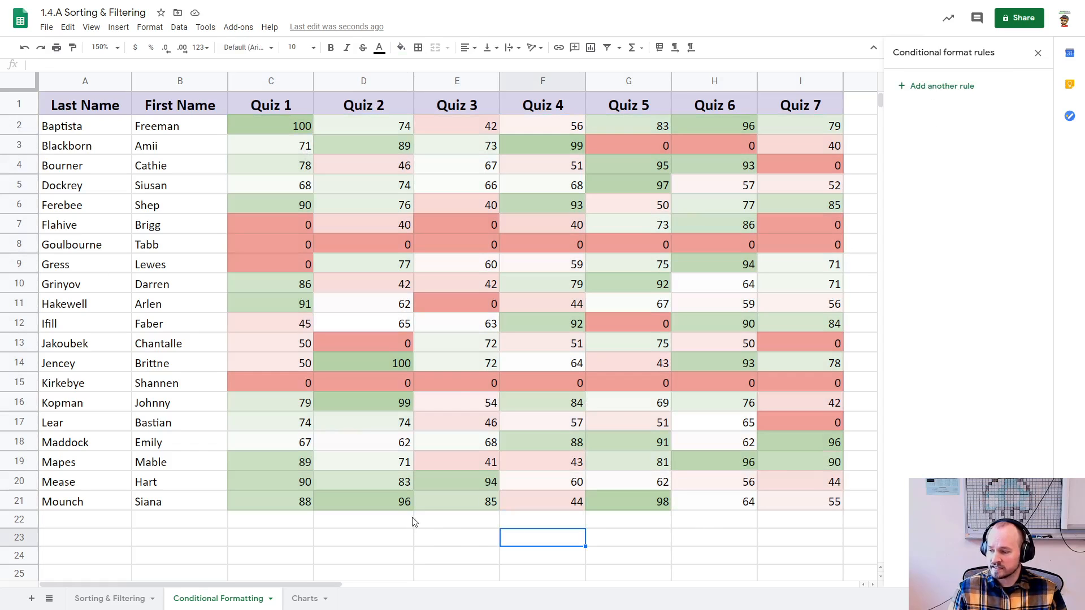
pyautogui.click(294, 129)
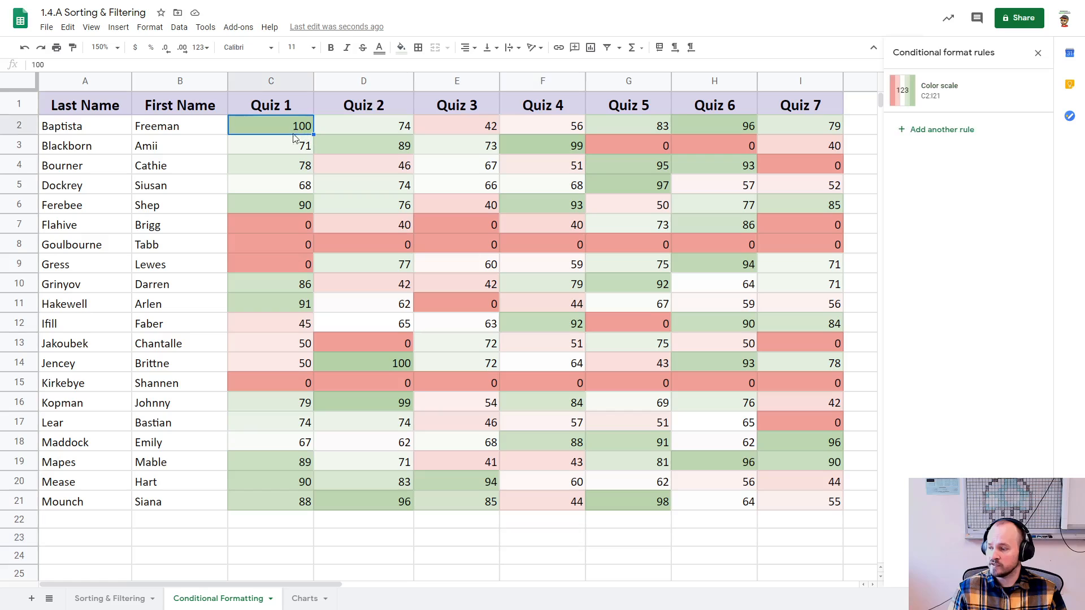
pyautogui.click(288, 207)
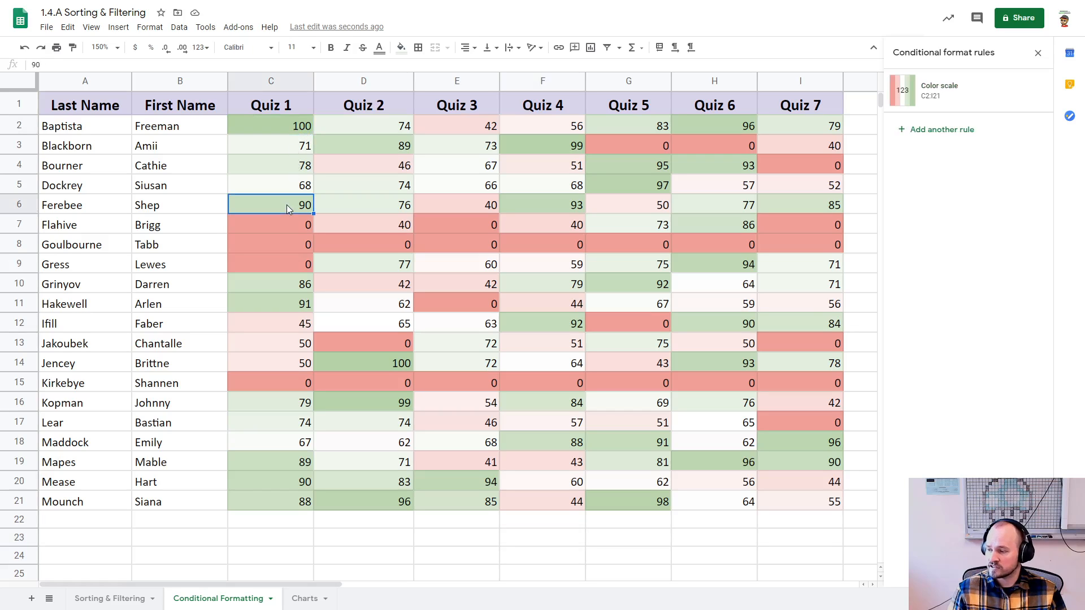
pyautogui.click(278, 287)
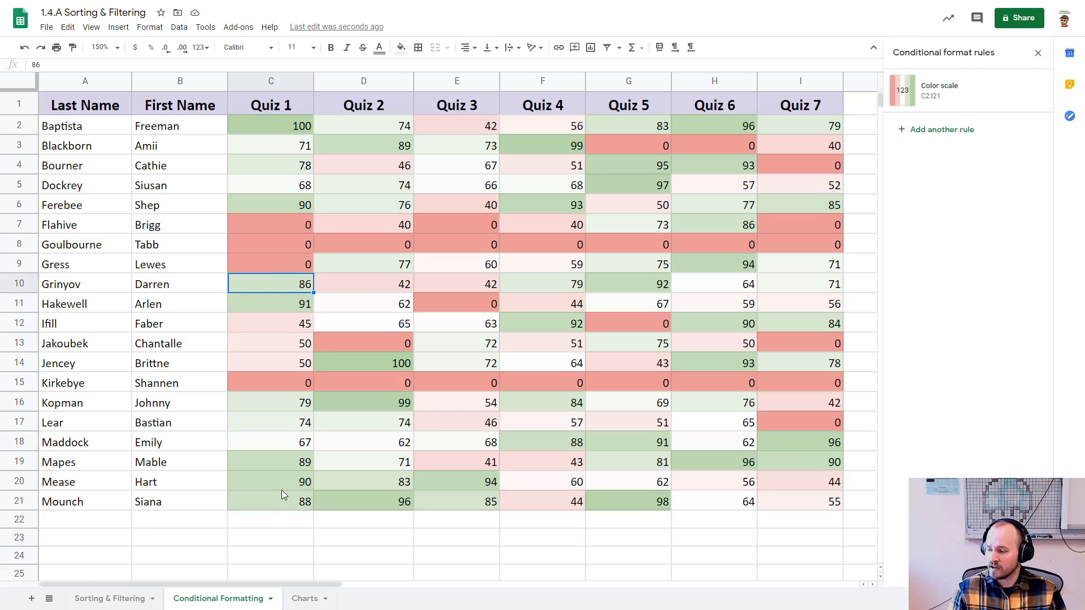
pyautogui.click(292, 466)
pyautogui.click(287, 425)
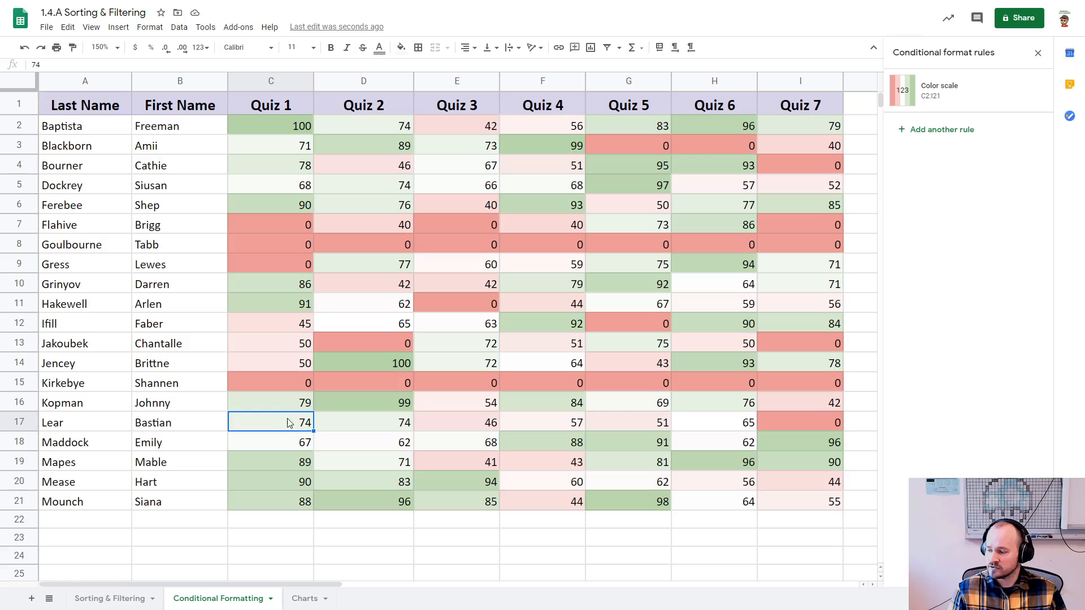
pyautogui.click(294, 443)
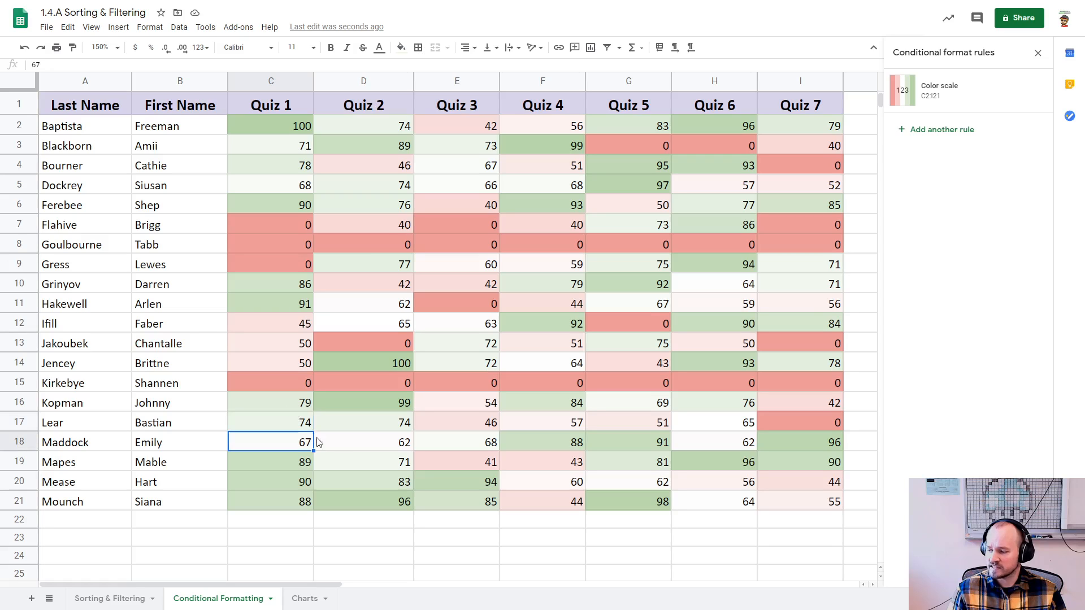
pyautogui.click(347, 441)
pyautogui.click(446, 443)
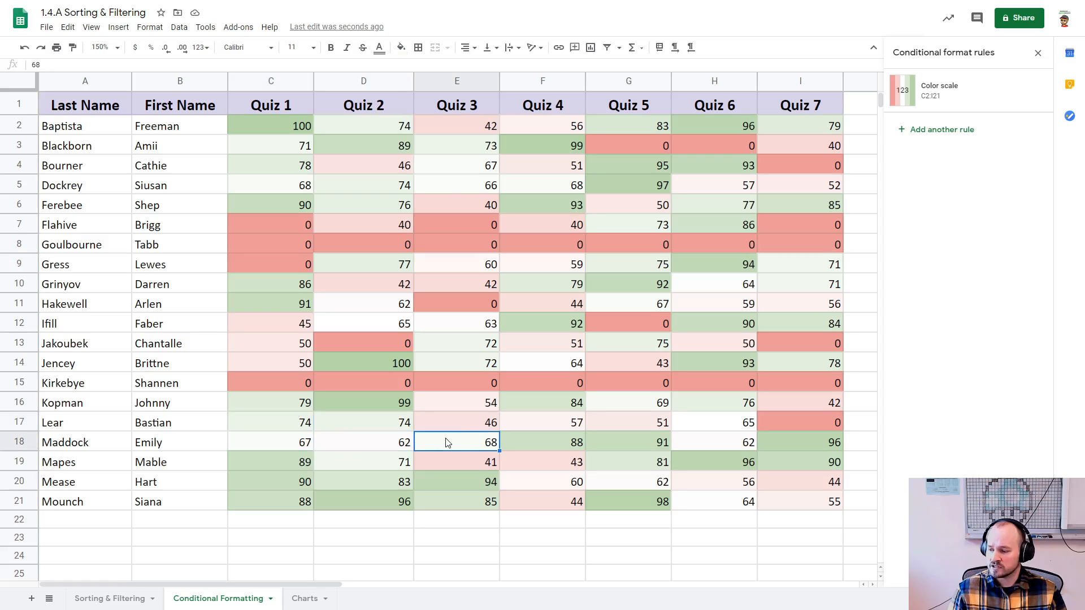
pyautogui.click(537, 363)
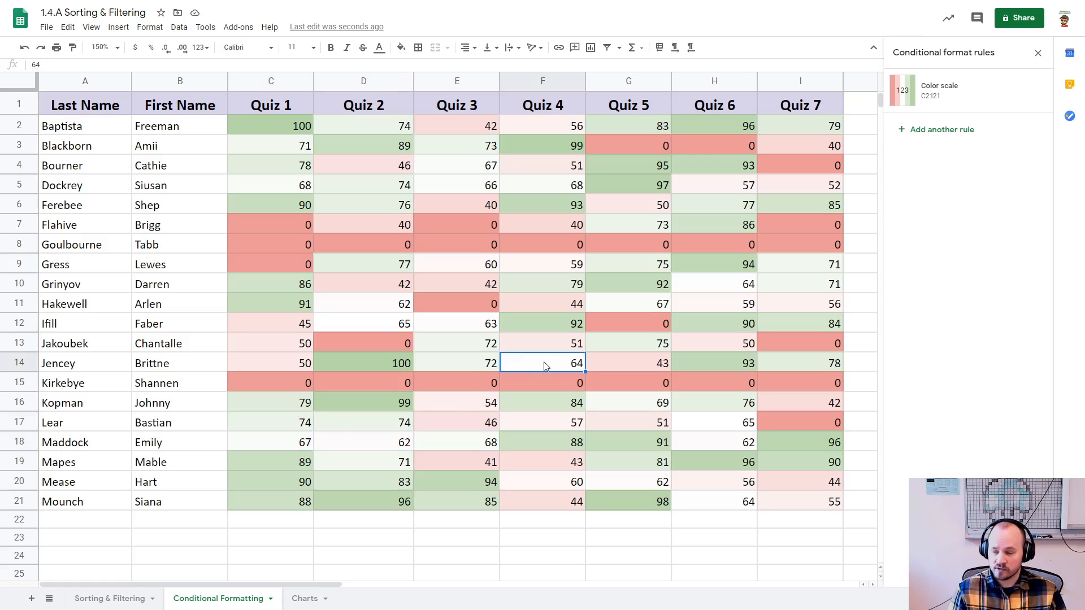
pyautogui.click(614, 344)
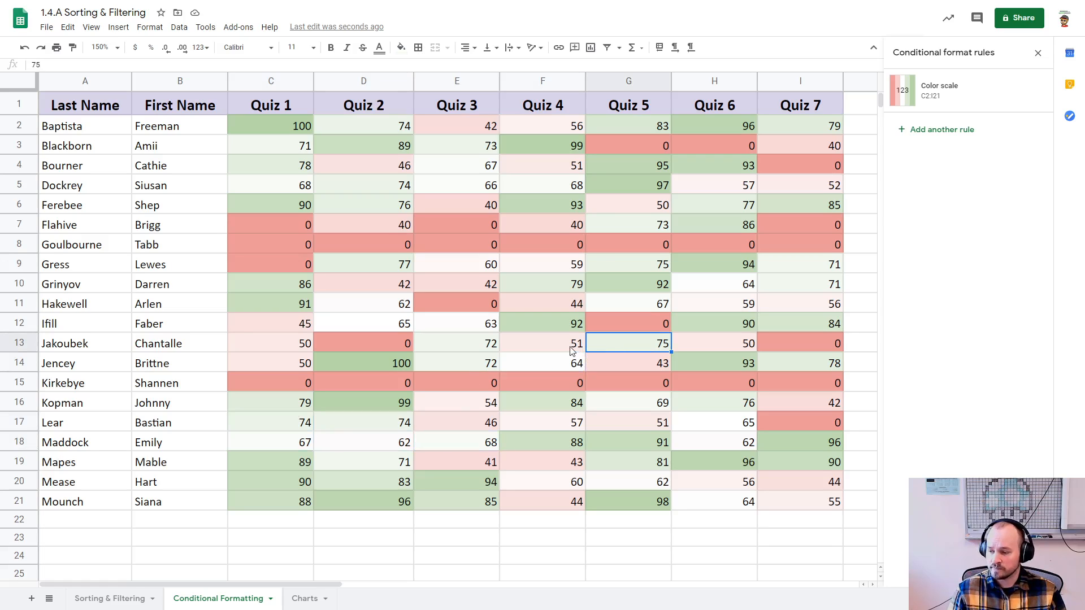
# Step: Inspect the color scale's shading on scores in the Quiz 4 column and across the row 8 quiz scores
pyautogui.press('Left')
pyautogui.click(603, 305)
pyautogui.press('Left')
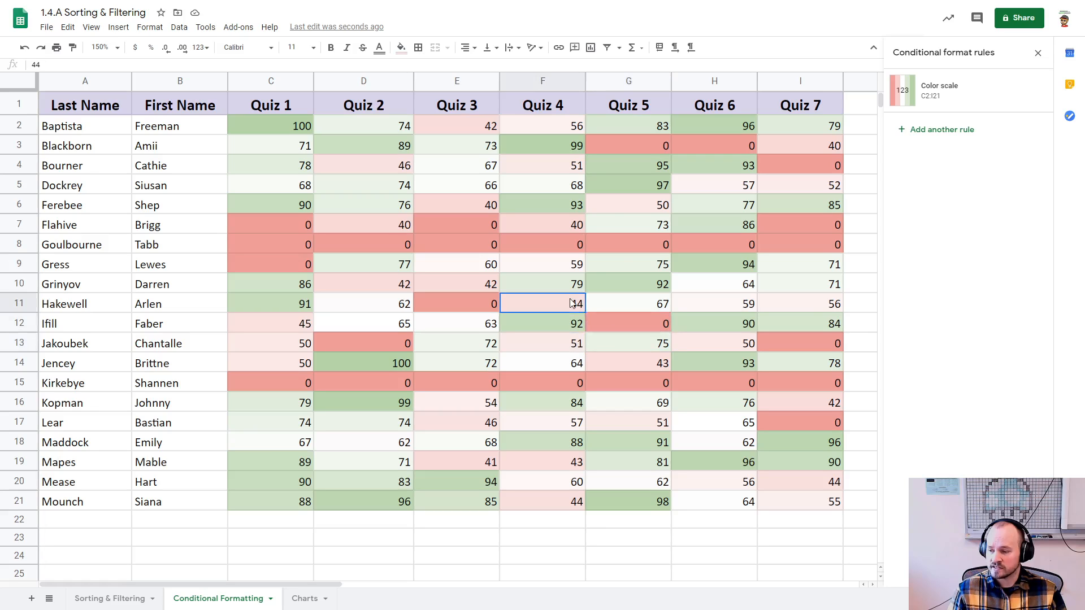
pyautogui.click(609, 246)
pyautogui.click(691, 238)
pyautogui.click(774, 239)
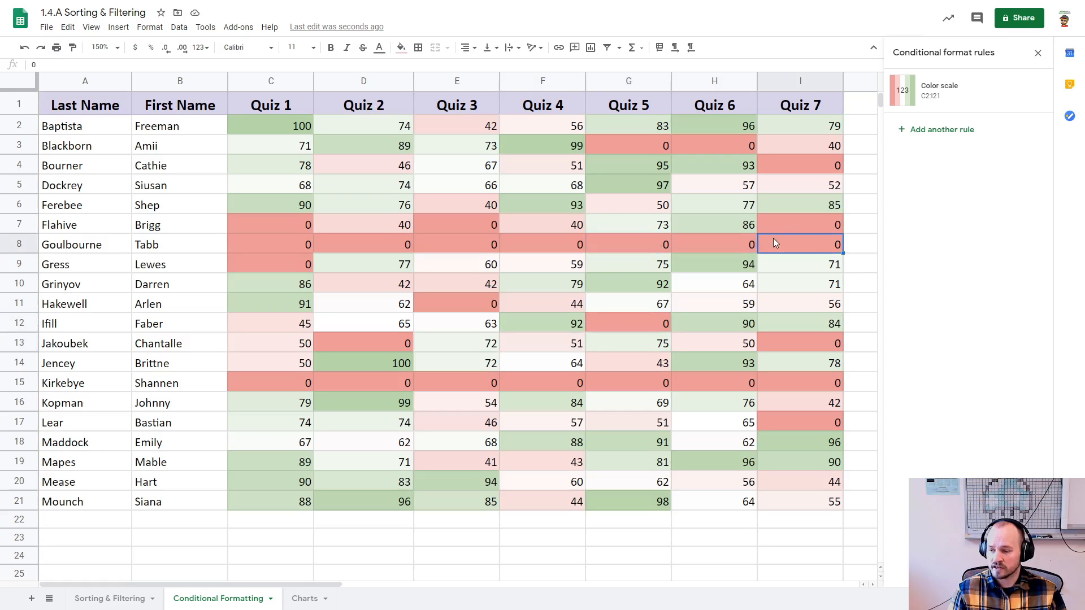
# Step: Change the C2:I21 color scale rule to the preset green-yellow-red scale
pyautogui.click(939, 95)
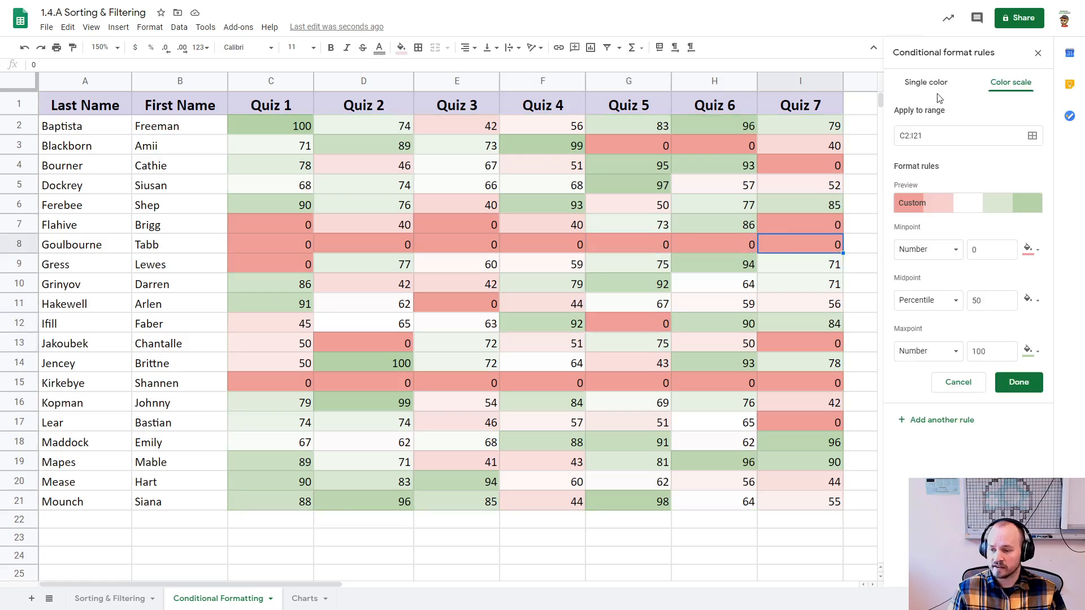
pyautogui.click(945, 206)
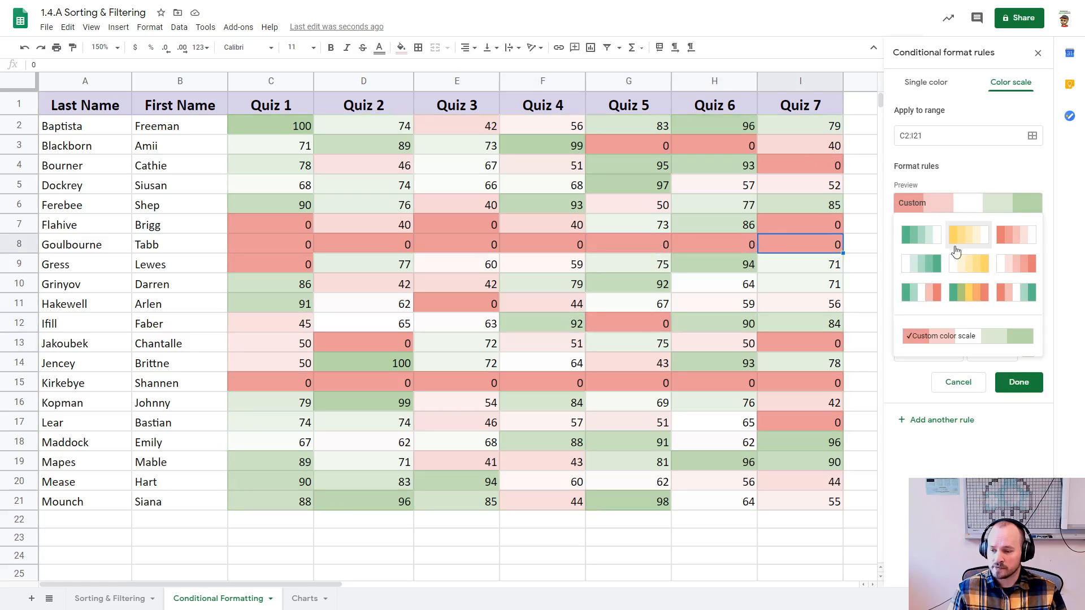
pyautogui.click(967, 297)
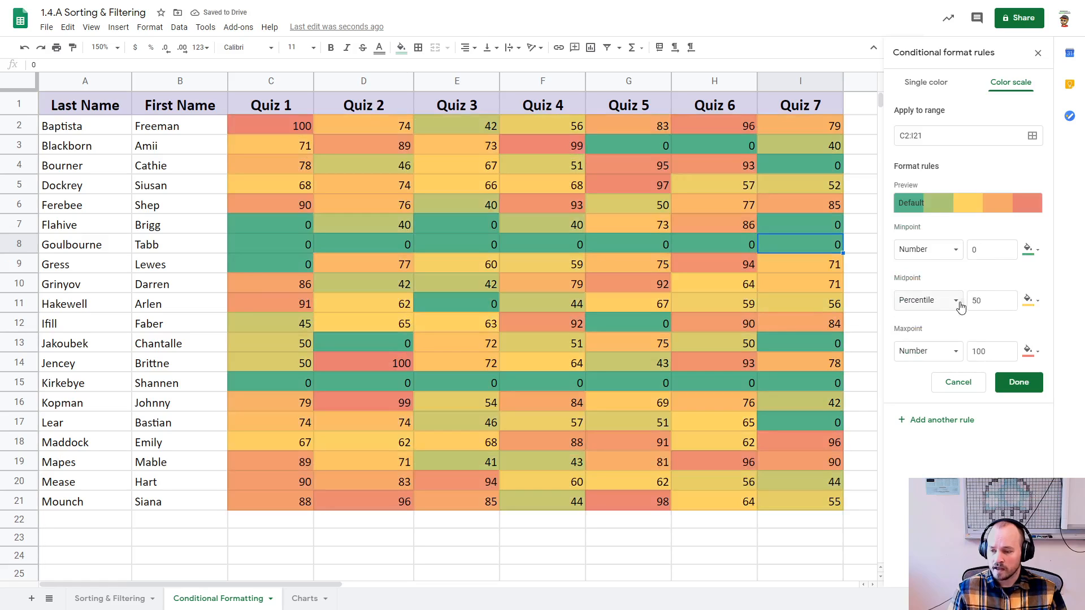
# Step: Set the color scale's midpoint to the number 65, save the rule and deselect the scores
pyautogui.click(955, 300)
pyautogui.click(944, 266)
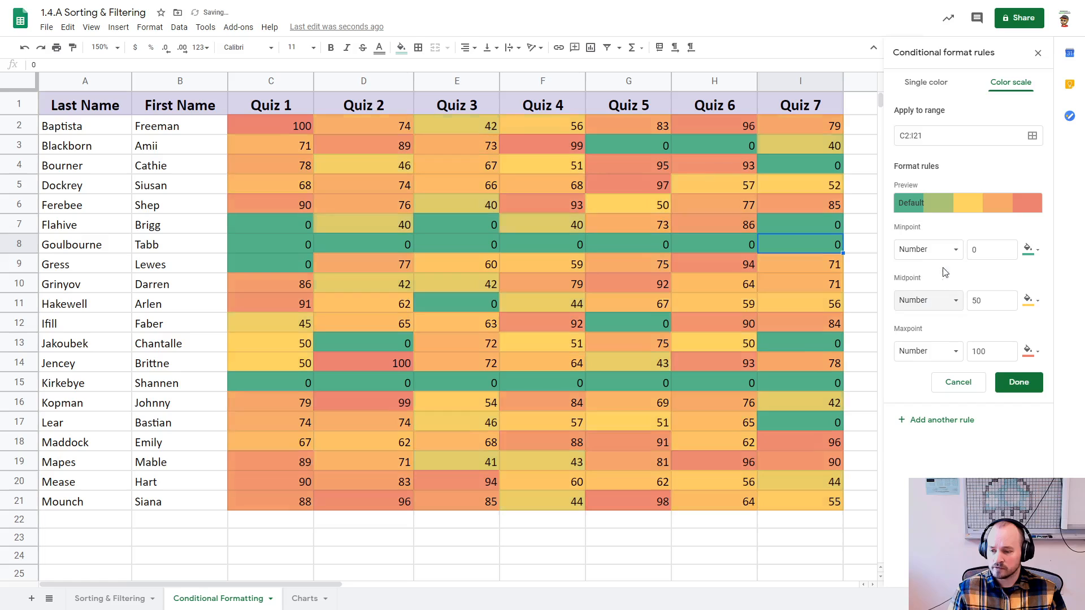
pyautogui.doubleClick(987, 298)
pyautogui.write('65')
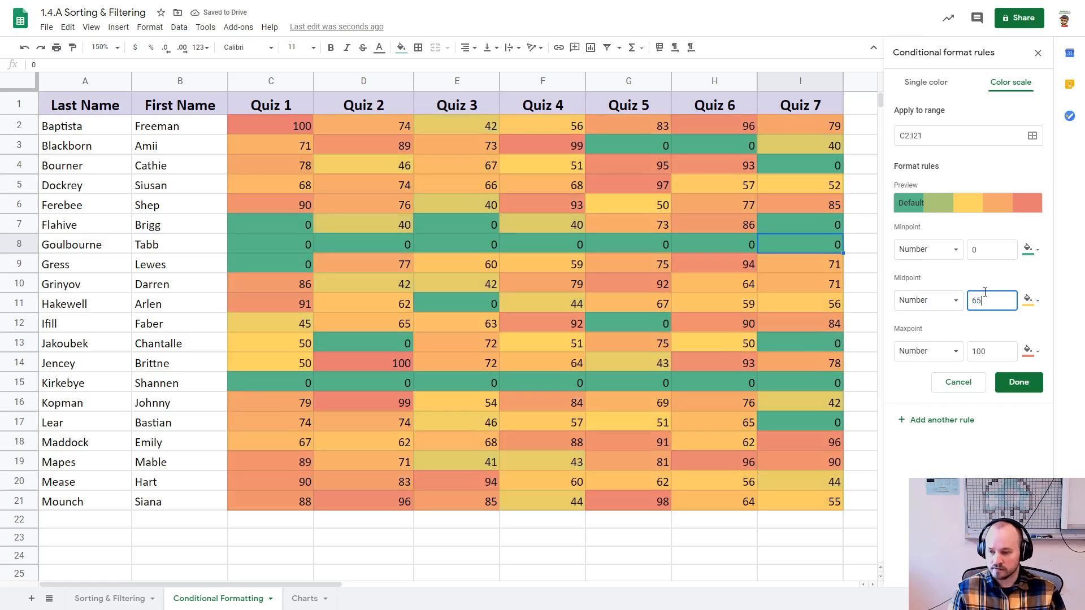
pyautogui.click(1009, 386)
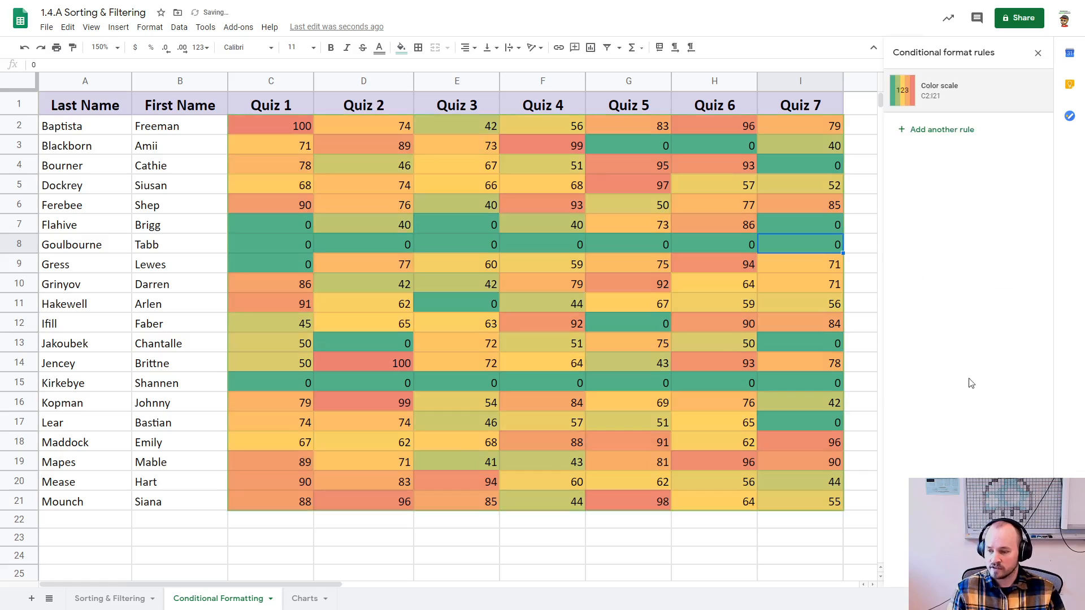
pyautogui.click(473, 527)
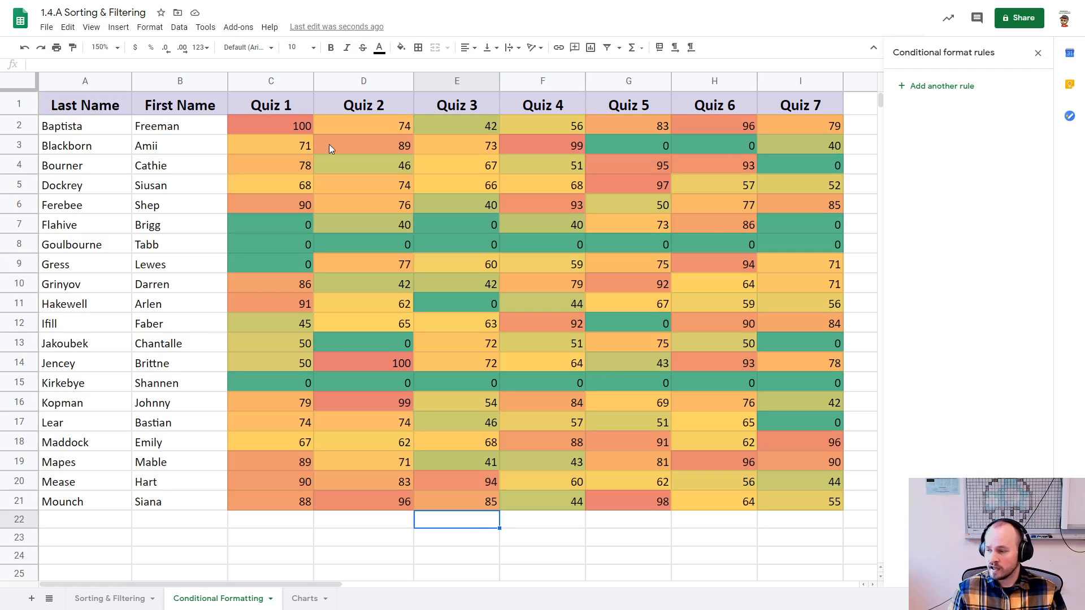
# Step: Convert the C2:I21 color scale into a single-color rule that shades scores greater than or equal to 65 in the default green
pyautogui.click(298, 128)
pyautogui.moveTo(324, 158); pyautogui.dragTo(775, 495)
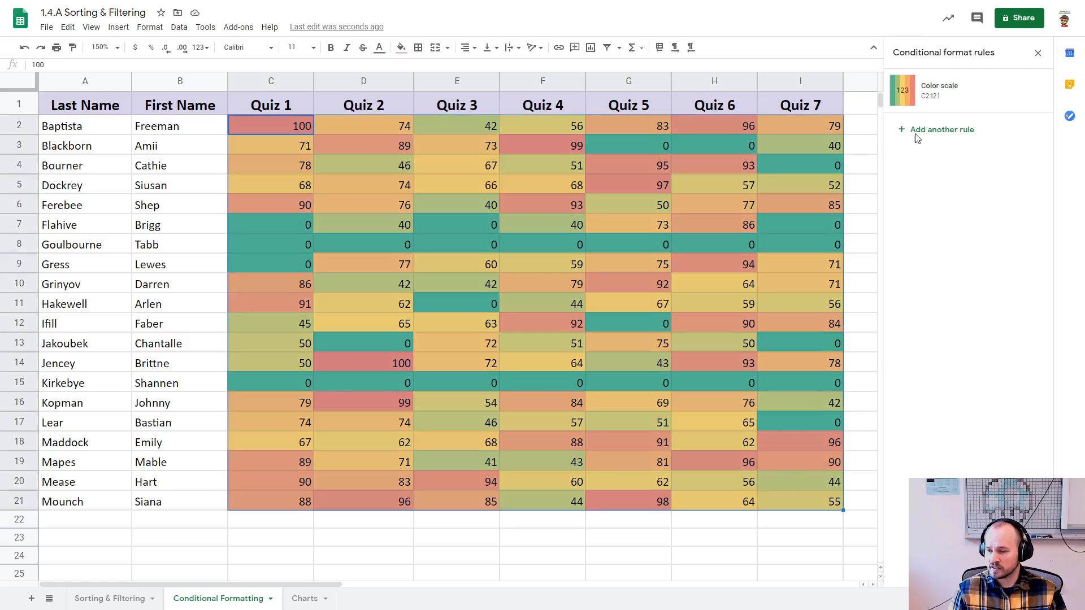
pyautogui.click(924, 91)
pyautogui.click(929, 83)
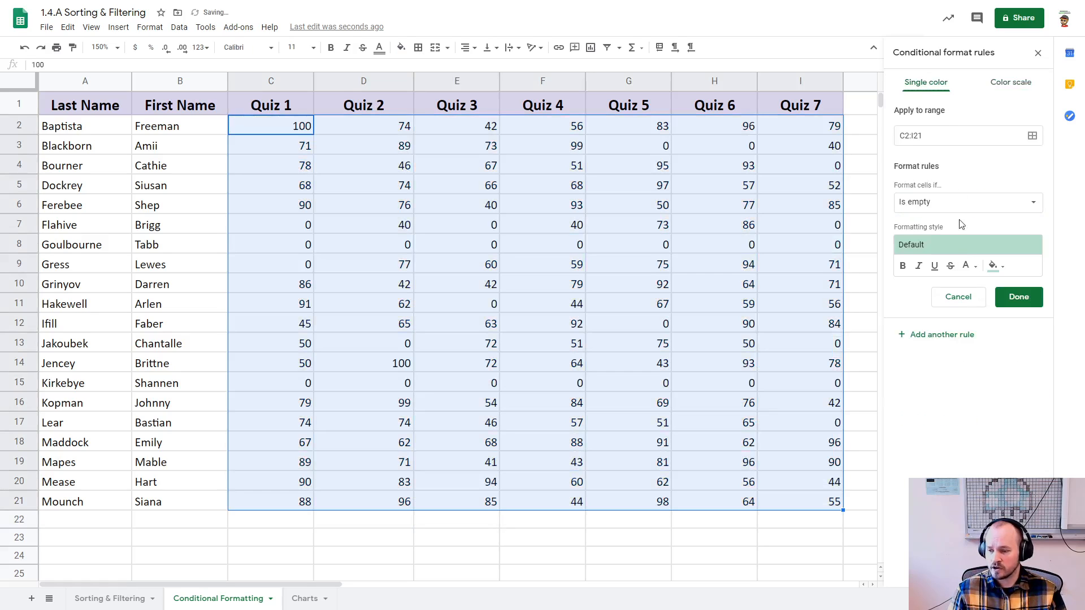
pyautogui.click(943, 204)
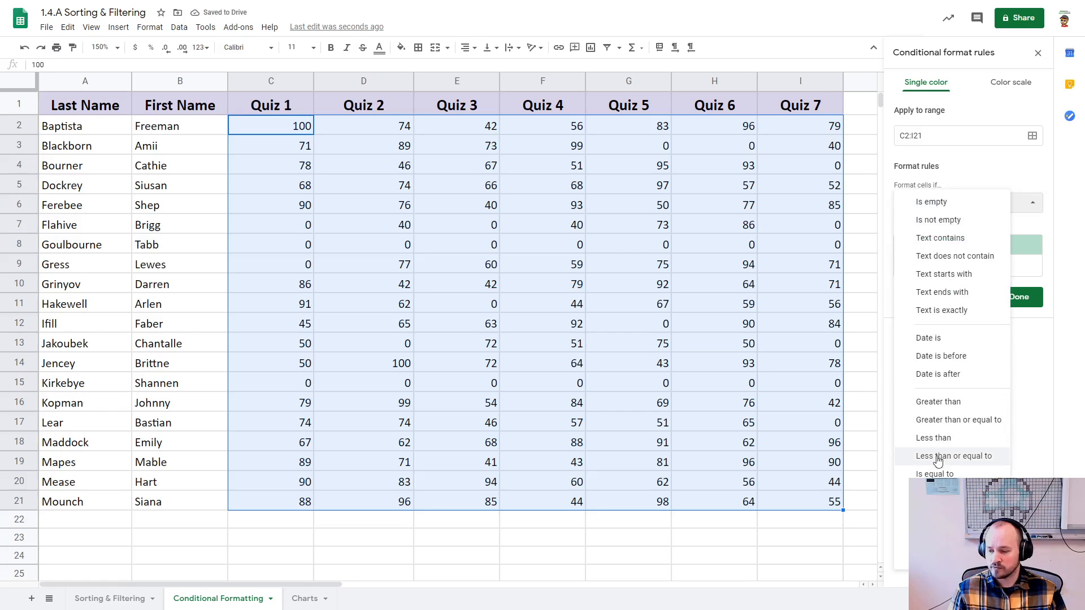
pyautogui.click(941, 420)
pyautogui.click(940, 226)
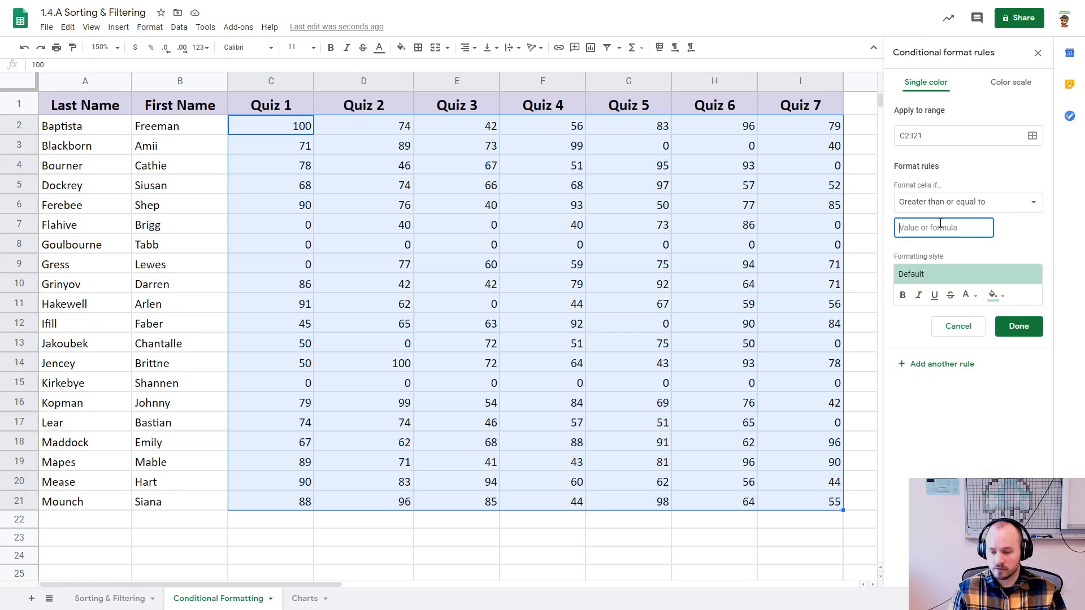
pyautogui.write('65')
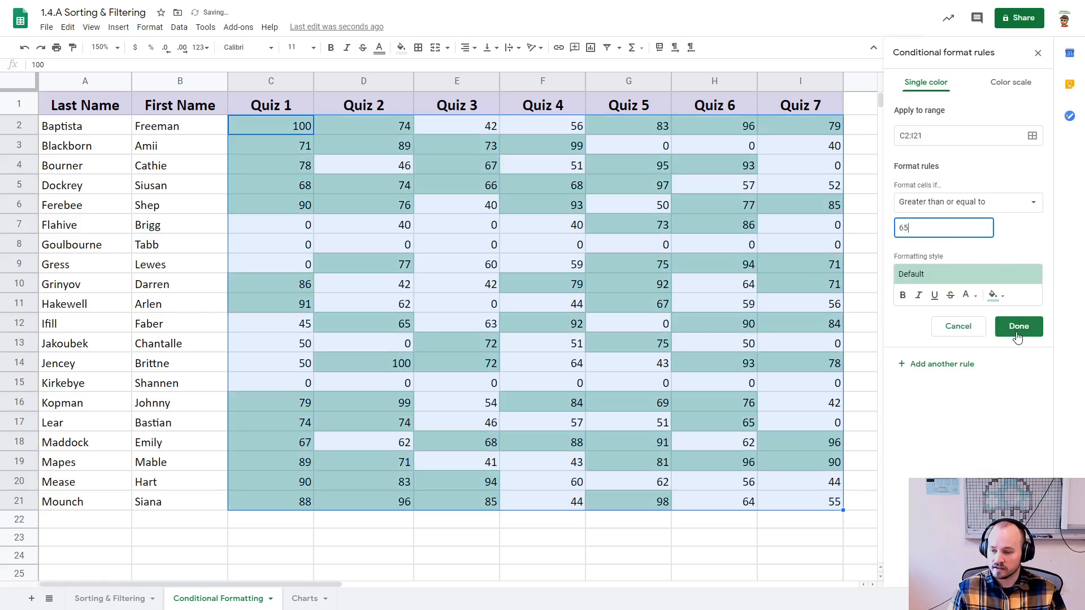
pyautogui.click(1018, 334)
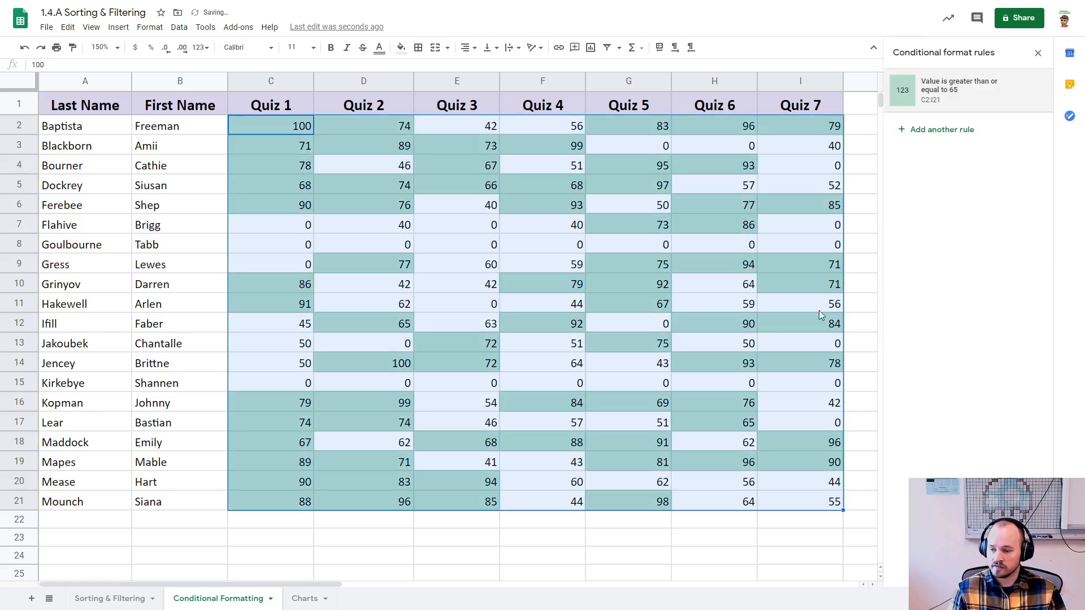
# Step: Add a second single-color rule for C2:I21 that shades scores less than 65 in light red, save it and deselect the scores
pyautogui.click(928, 130)
pyautogui.click(956, 203)
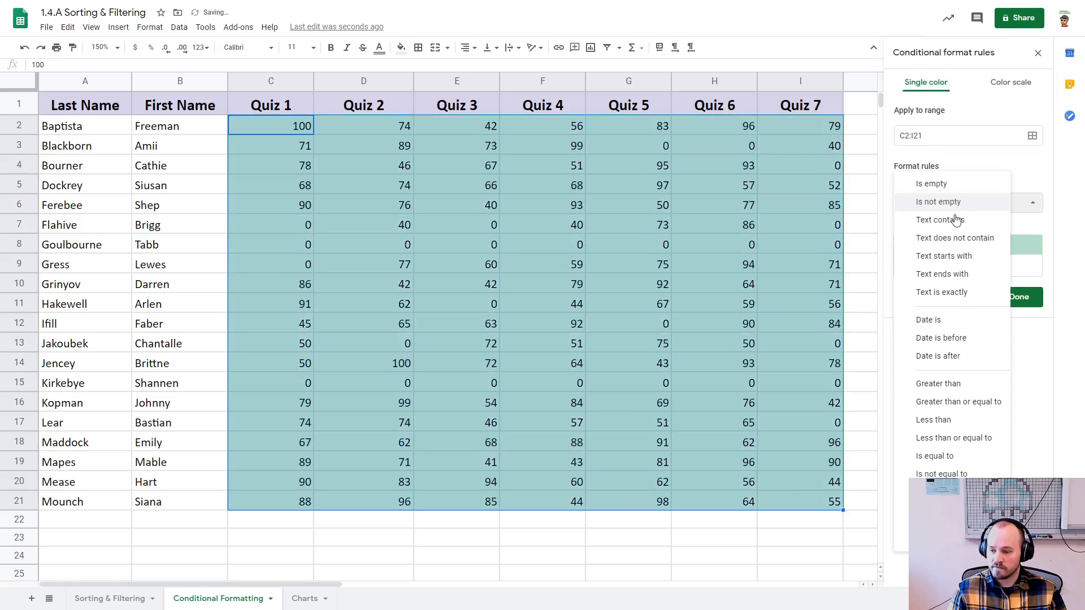
pyautogui.click(934, 420)
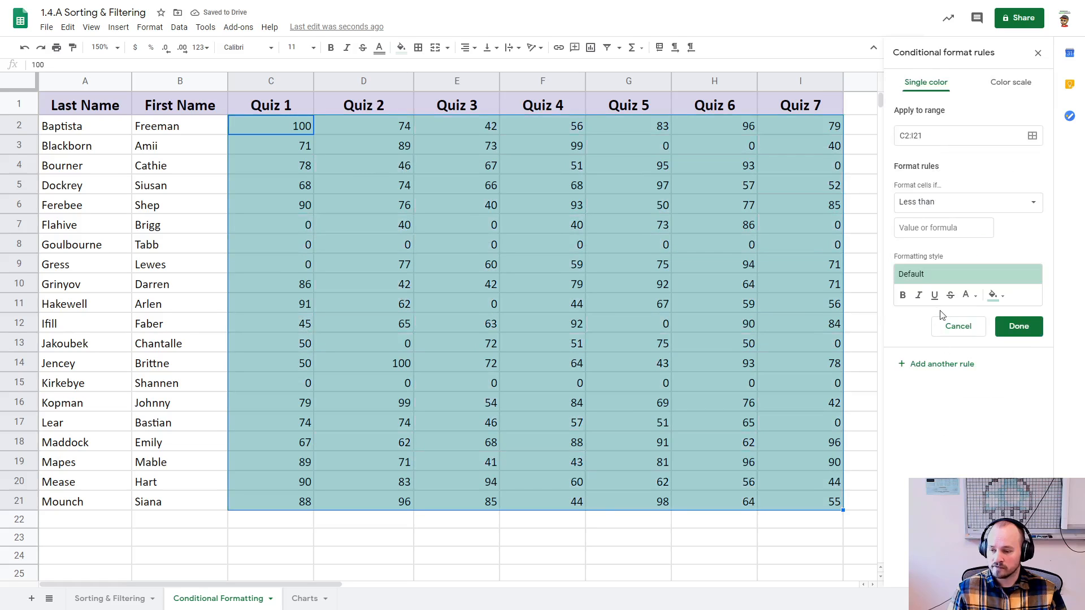
pyautogui.click(992, 293)
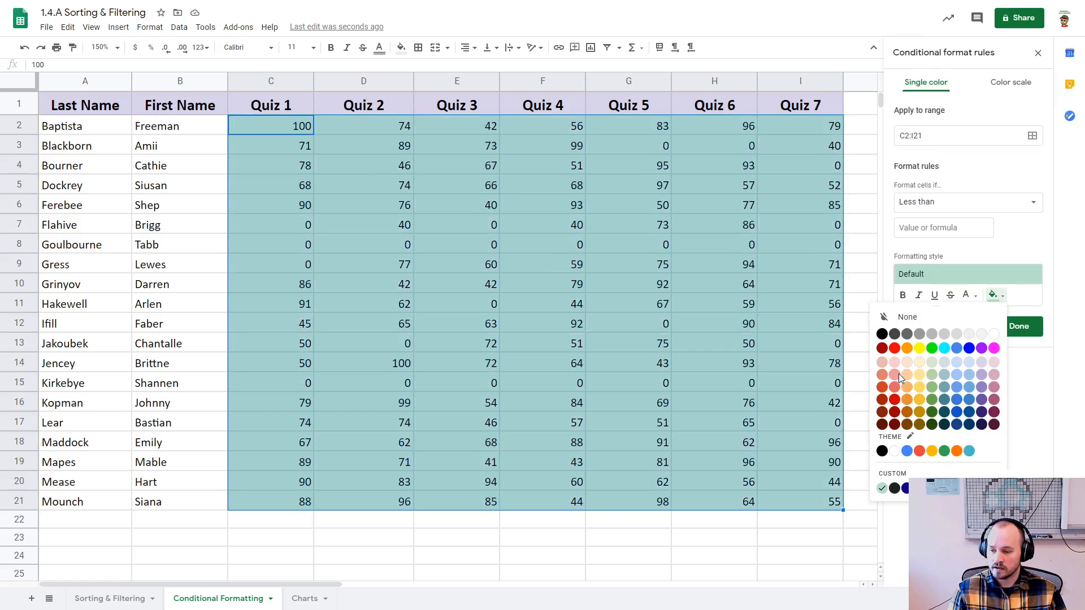
pyautogui.click(898, 374)
pyautogui.click(1011, 327)
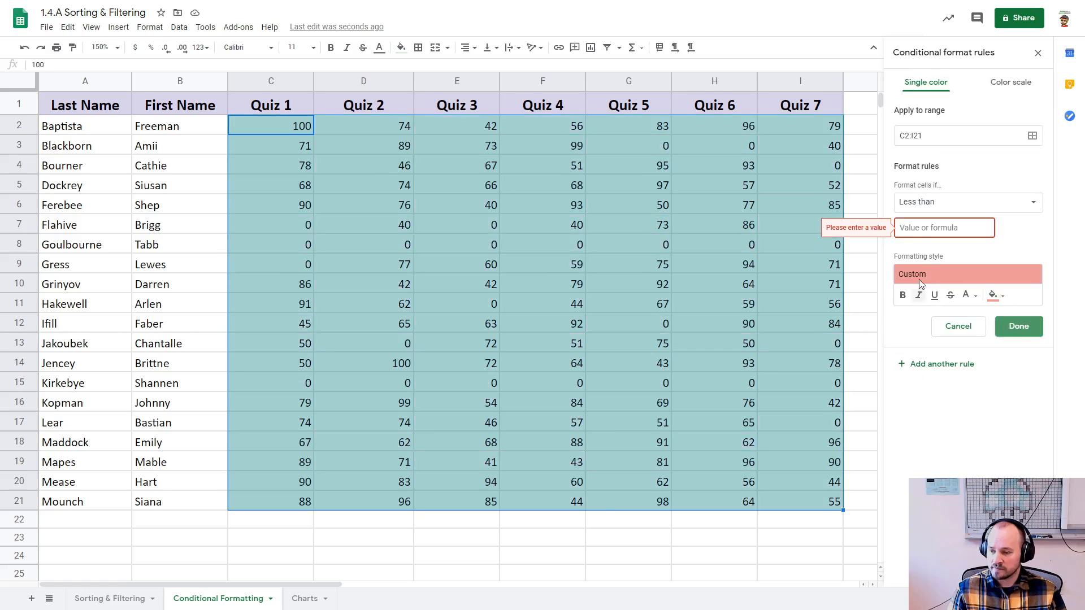
pyautogui.click(927, 227)
pyautogui.write('65')
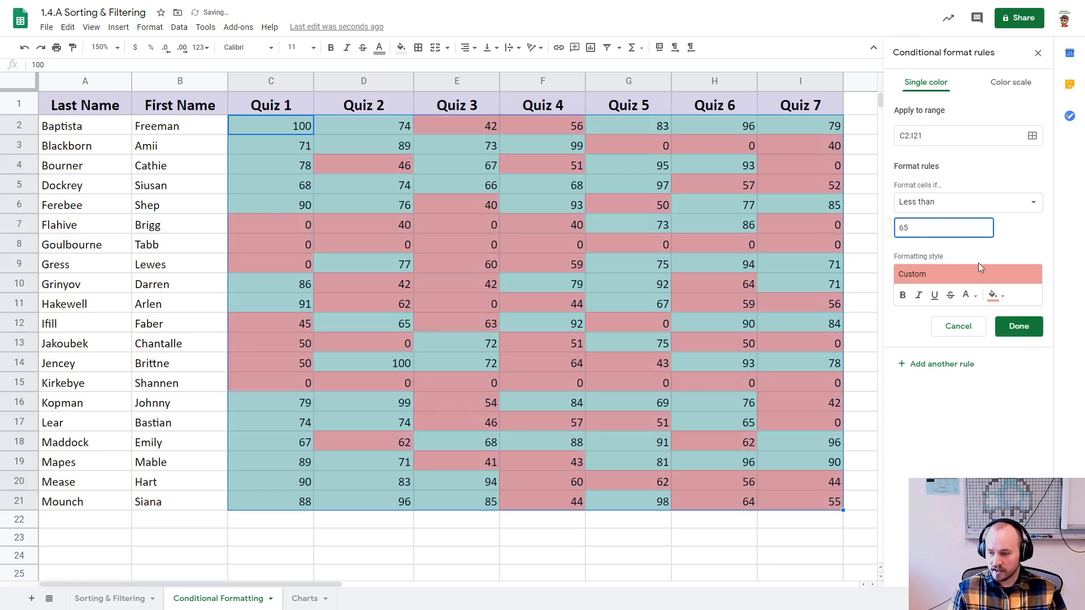
pyautogui.click(1019, 327)
pyautogui.click(692, 524)
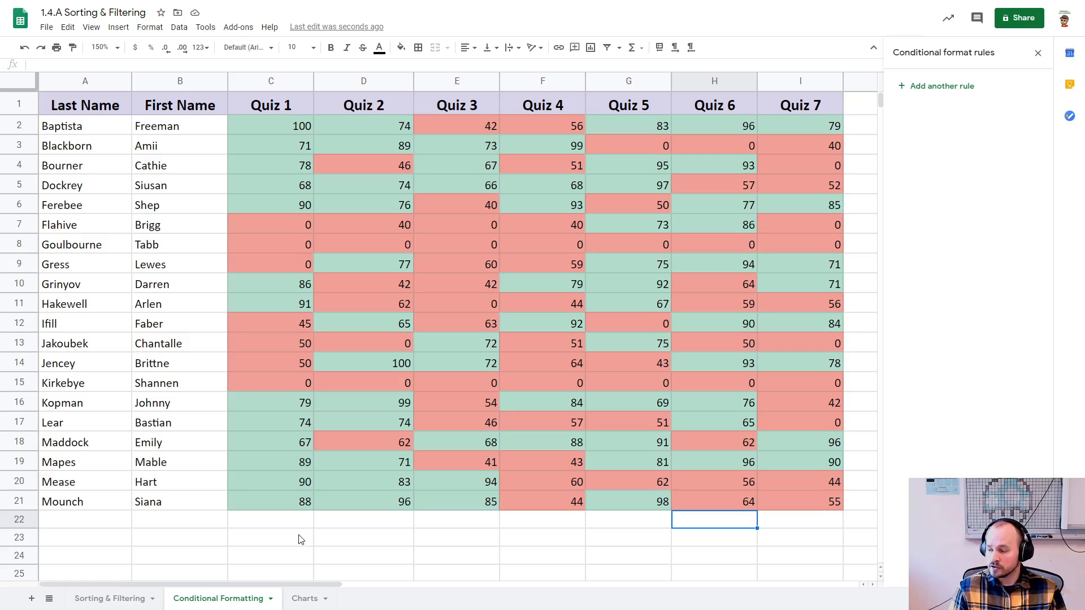
pyautogui.moveTo(300, 536); pyautogui.dragTo(767, 541)
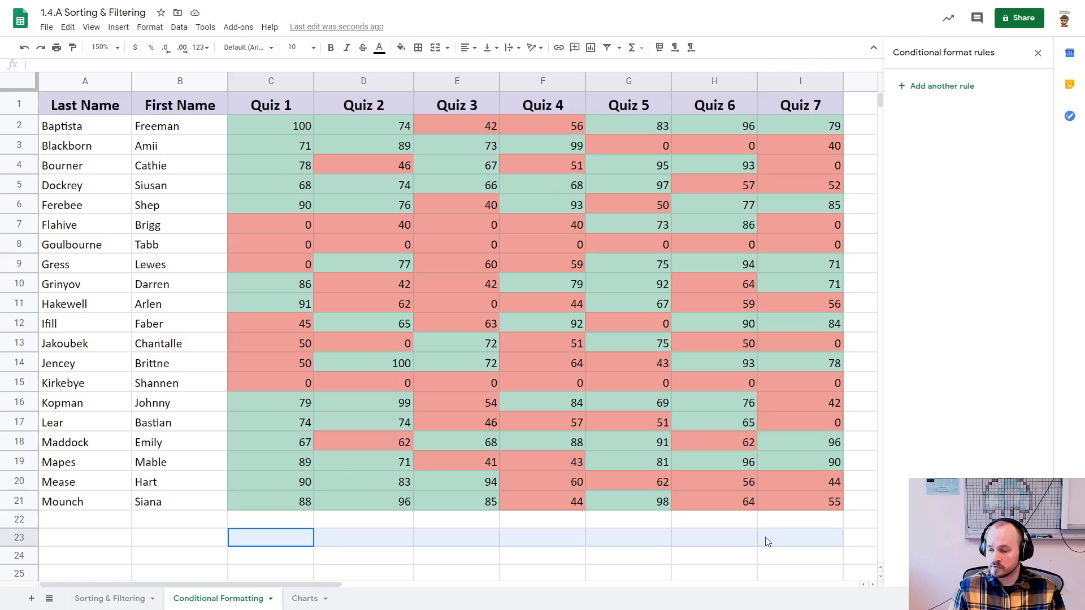
pyautogui.click(789, 561)
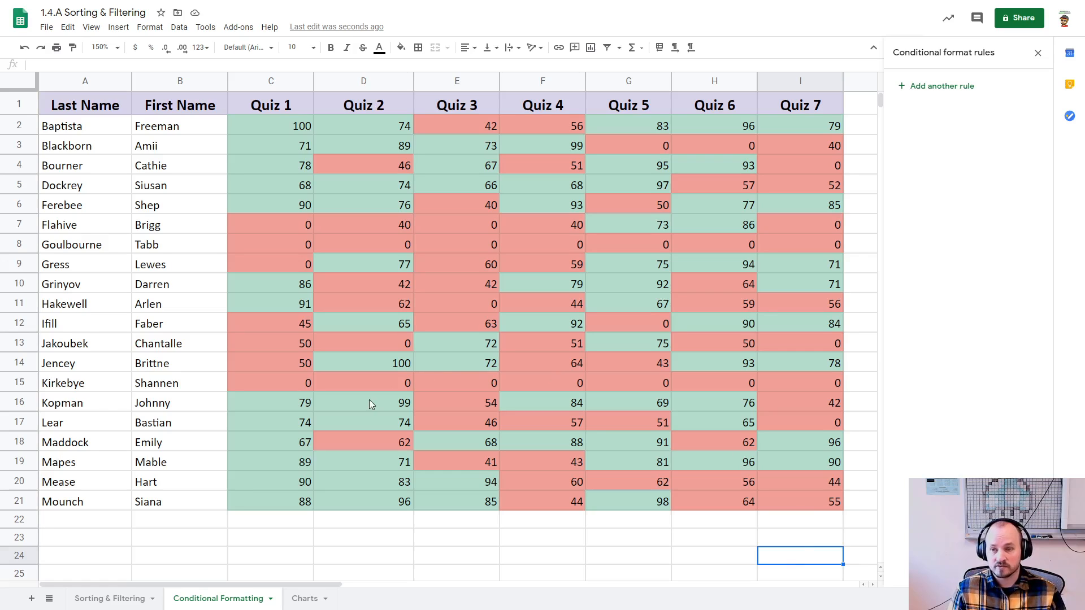
pyautogui.moveTo(293, 558); pyautogui.dragTo(801, 560)
pyautogui.click(766, 537)
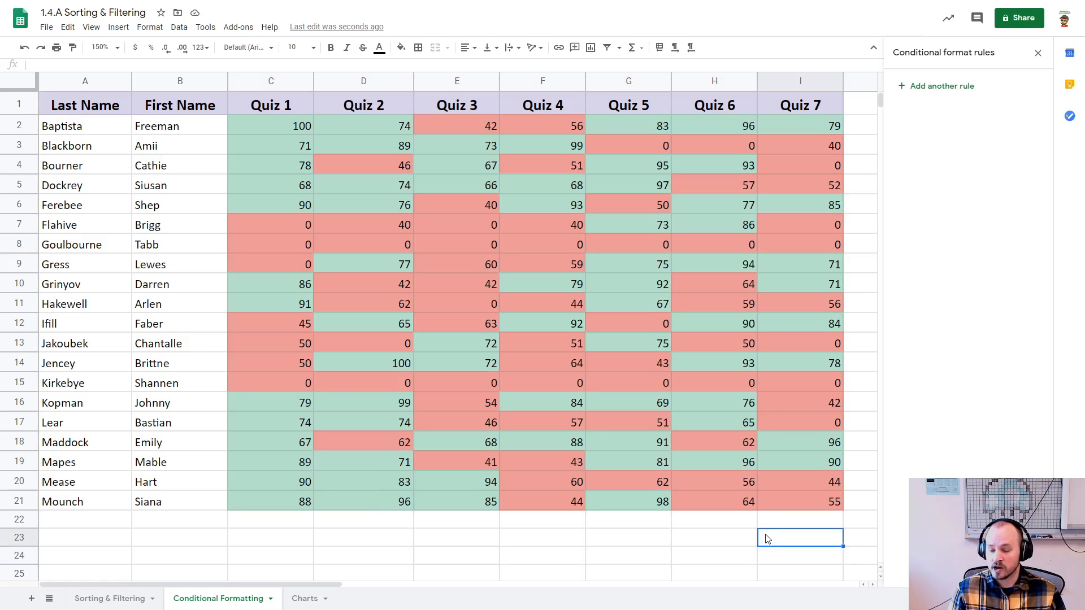